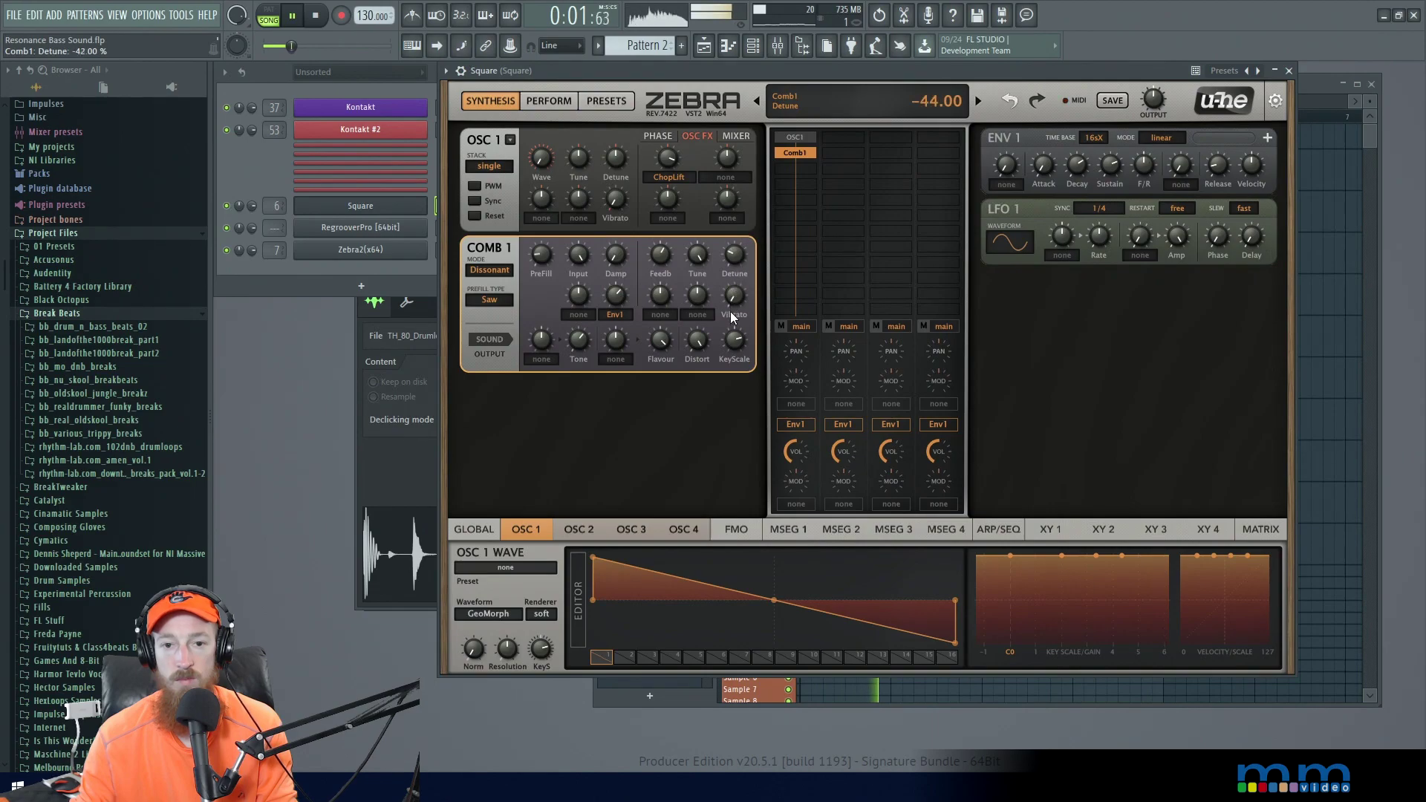
Raise Comb 1's Detune to 100 during playback and stop the song
{"action": "left_click_drag", "start_coordinate": [733, 273], "coordinate": [715, 245]}
{"action": "key", "text": "space"}
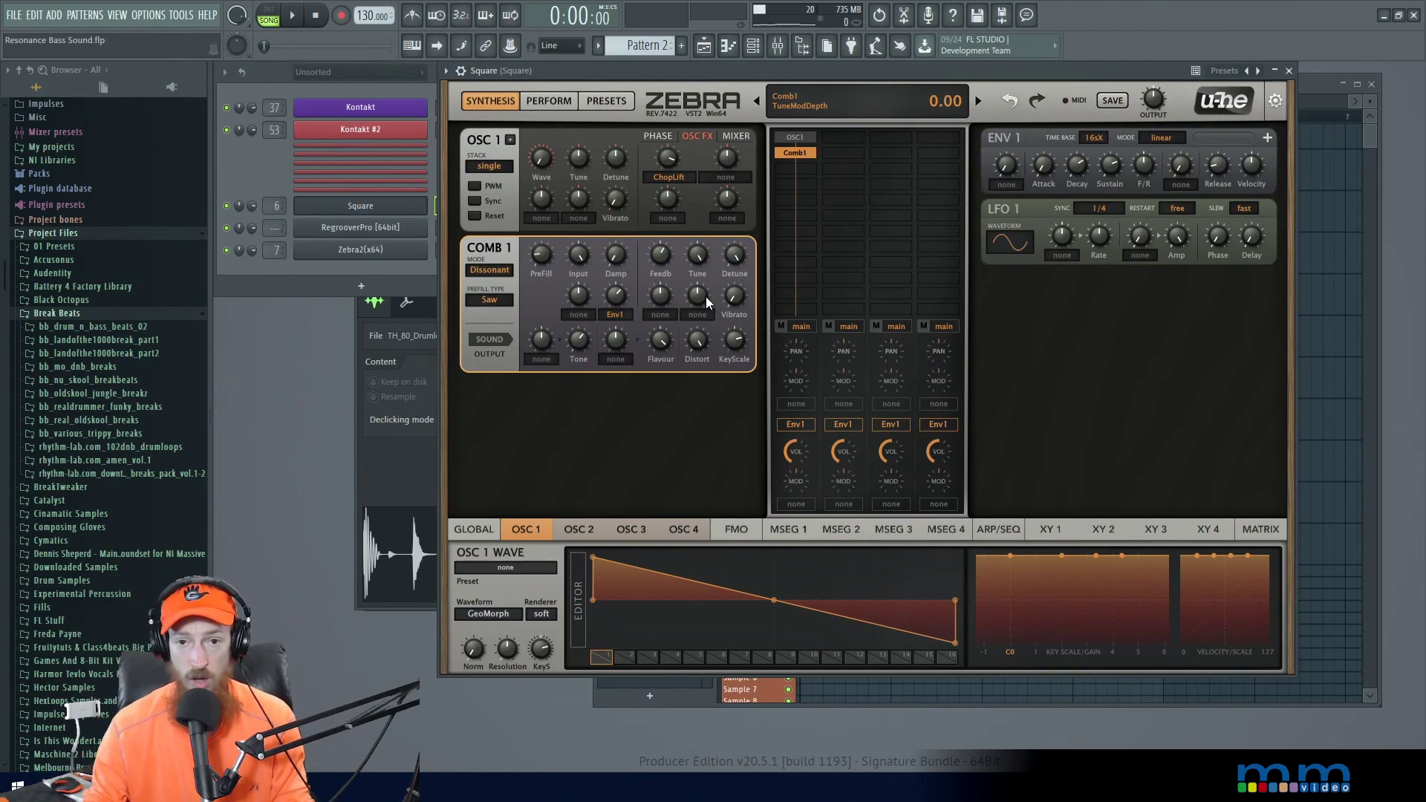
Examine how the OSC1 and Comb1 modules are chained in the first lane of the signal grid
{"action": "left_click", "coordinate": [795, 138]}
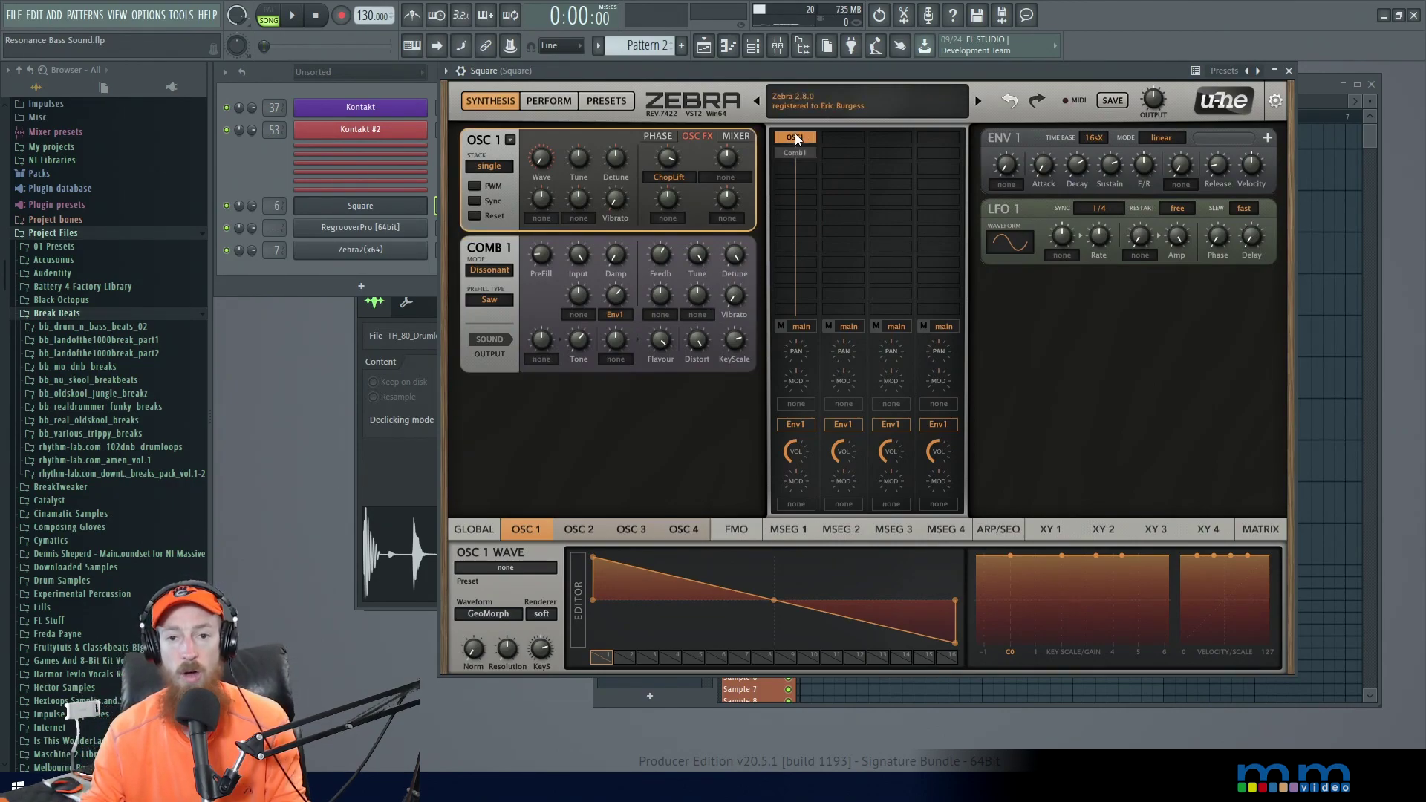
{"action": "left_click", "coordinate": [801, 150]}
{"action": "left_click", "coordinate": [804, 135]}
{"action": "left_click", "coordinate": [805, 135]}
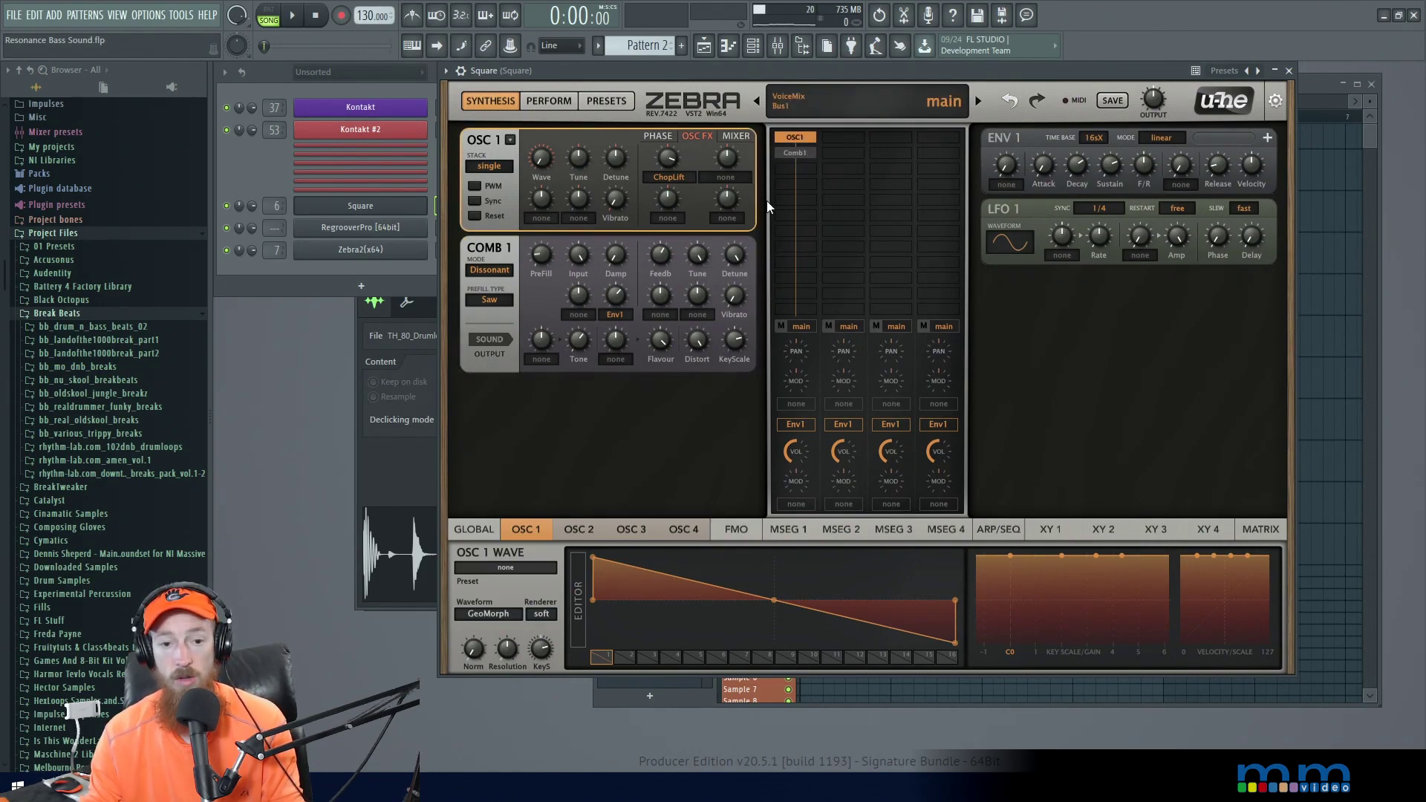
Bring up the patch's global settings and audition the bass sound twice
{"action": "left_click", "coordinate": [473, 530]}
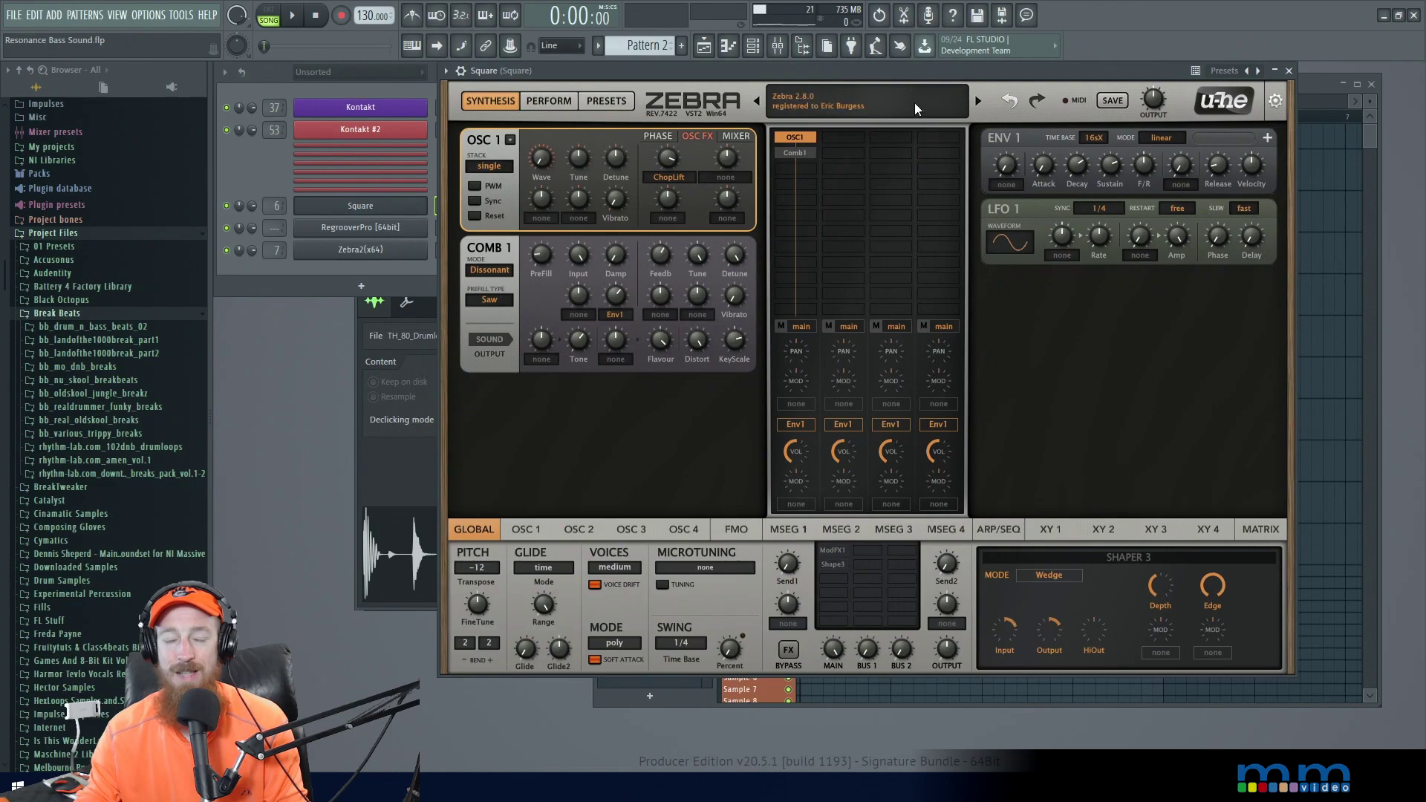
{"action": "key", "text": "space"}
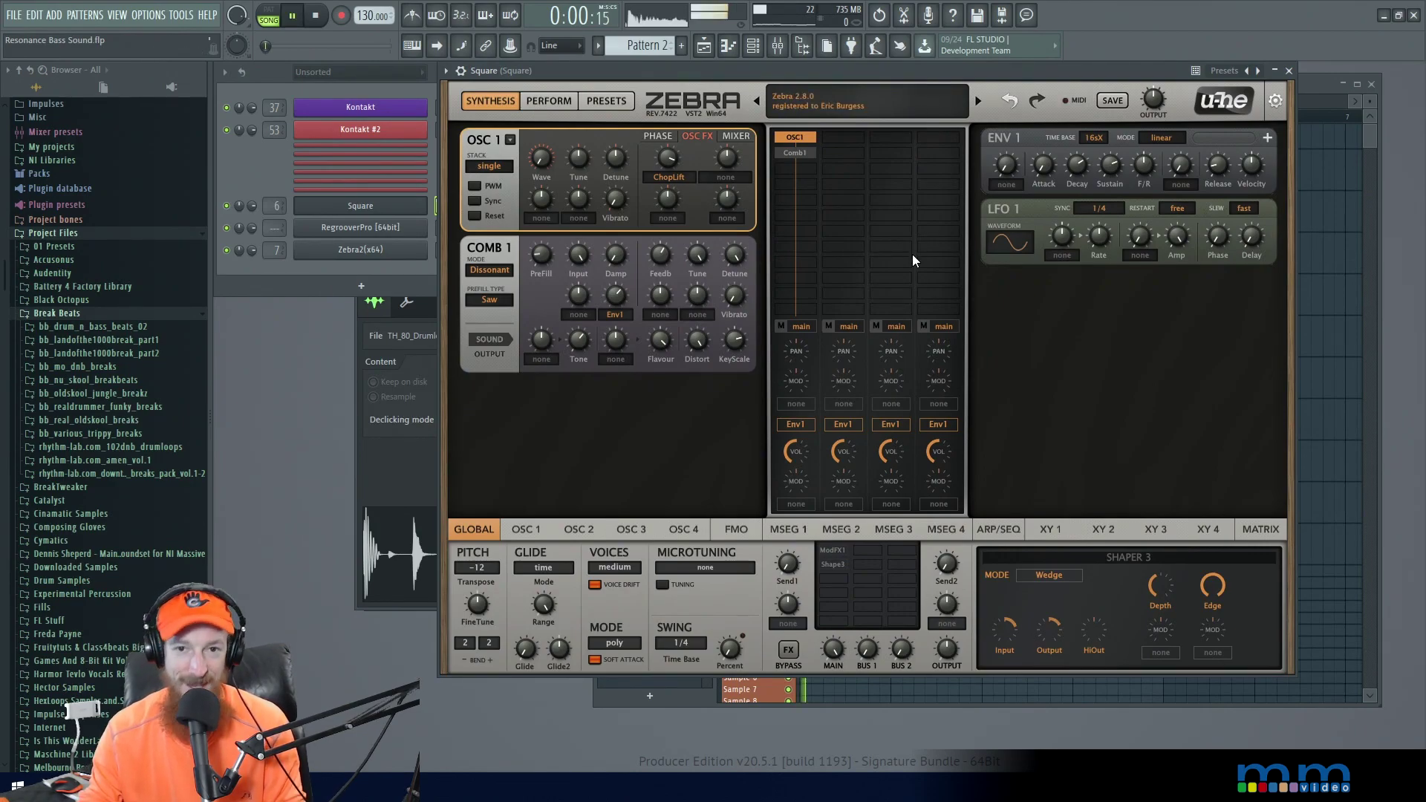
{"action": "key", "text": "space"}
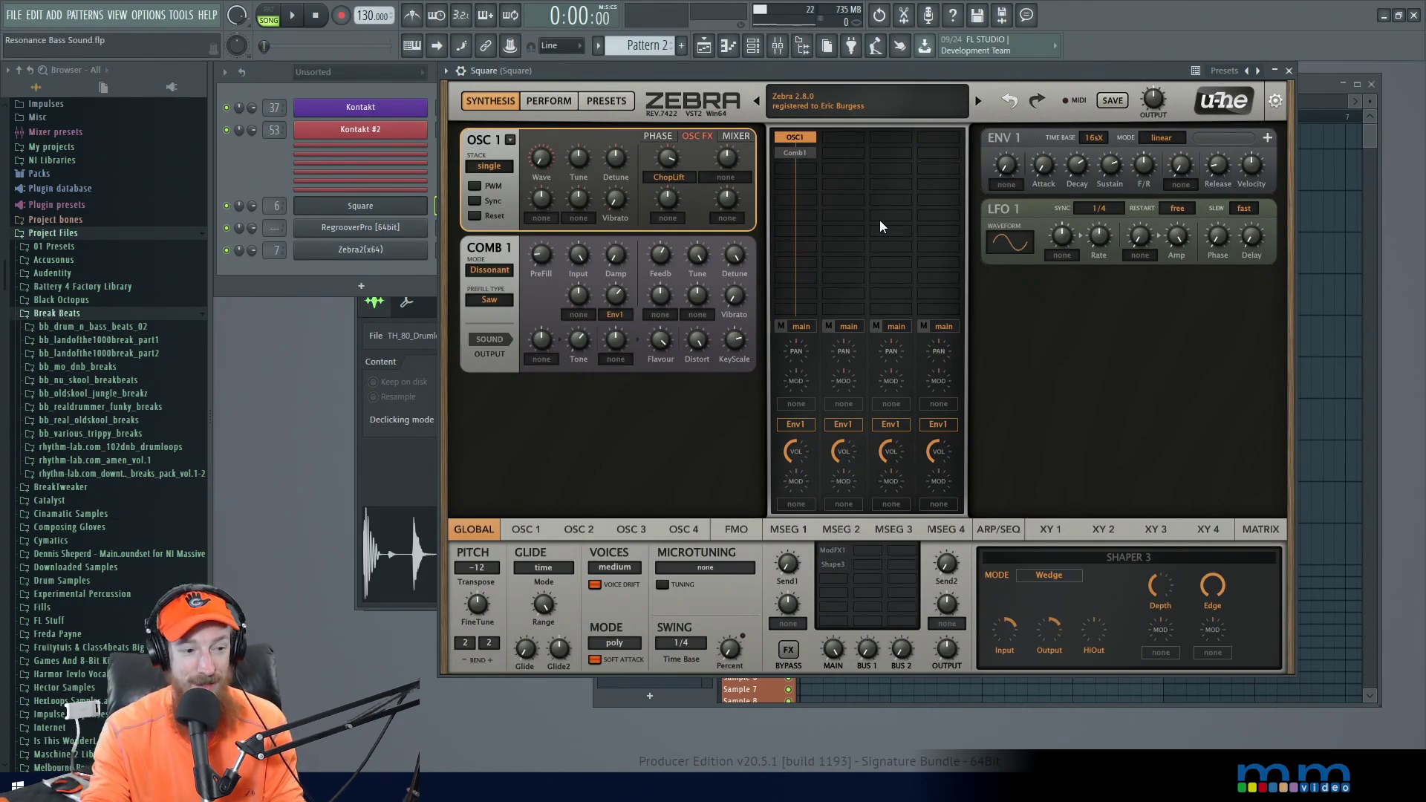
{"action": "key", "text": "space"}
{"action": "key", "text": "space"}
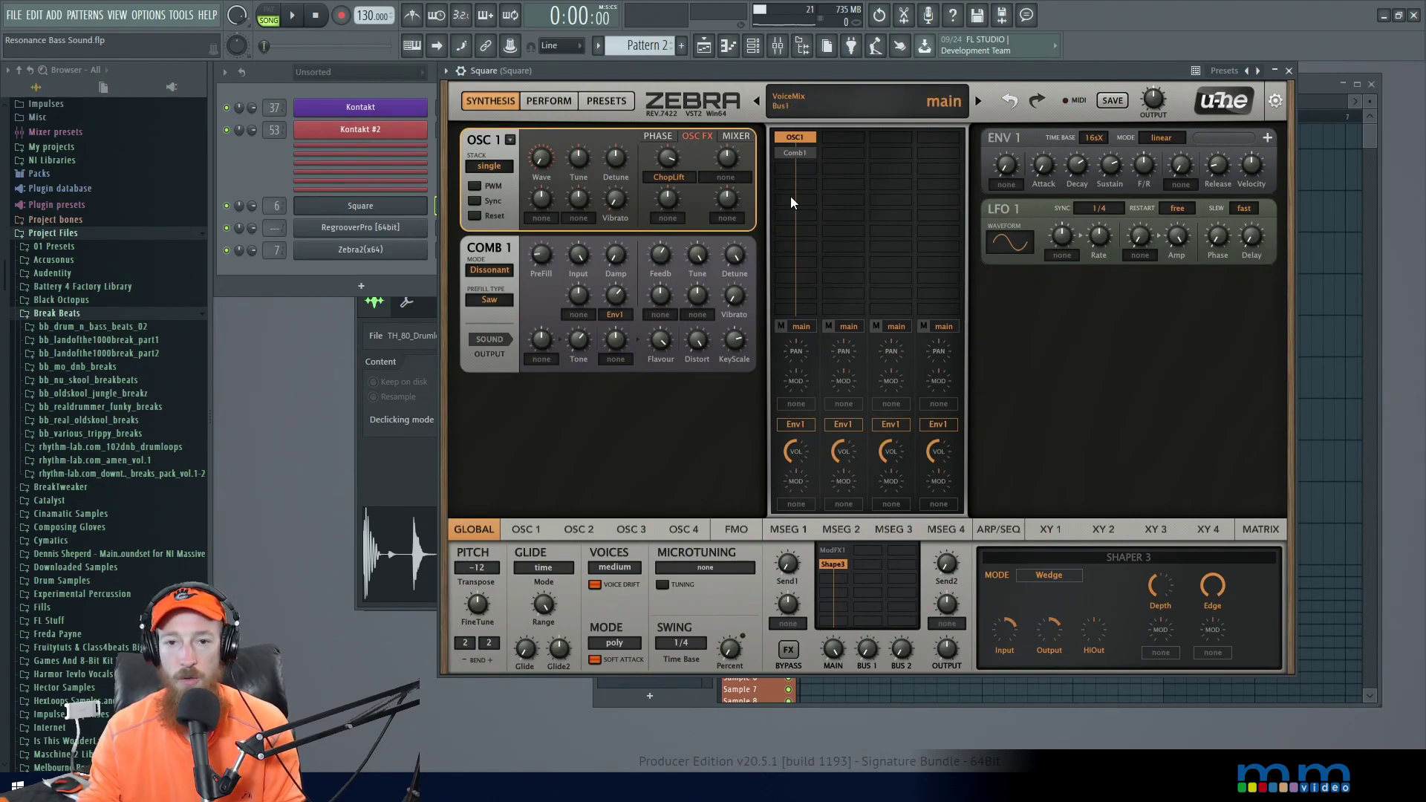
Select the Comb1 module, set its mode to Comb, and audition the result
{"action": "left_click", "coordinate": [795, 138]}
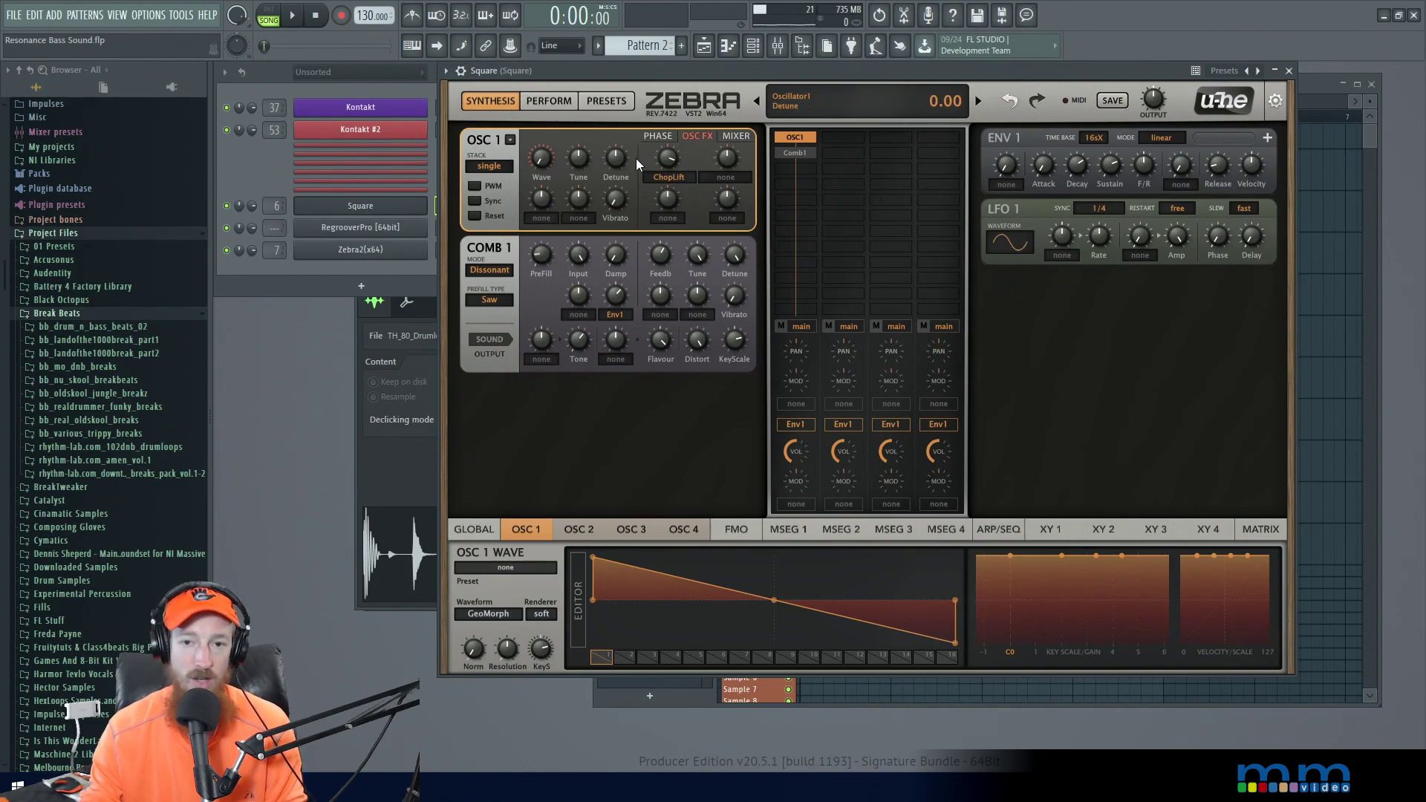
{"action": "left_click", "coordinate": [786, 153]}
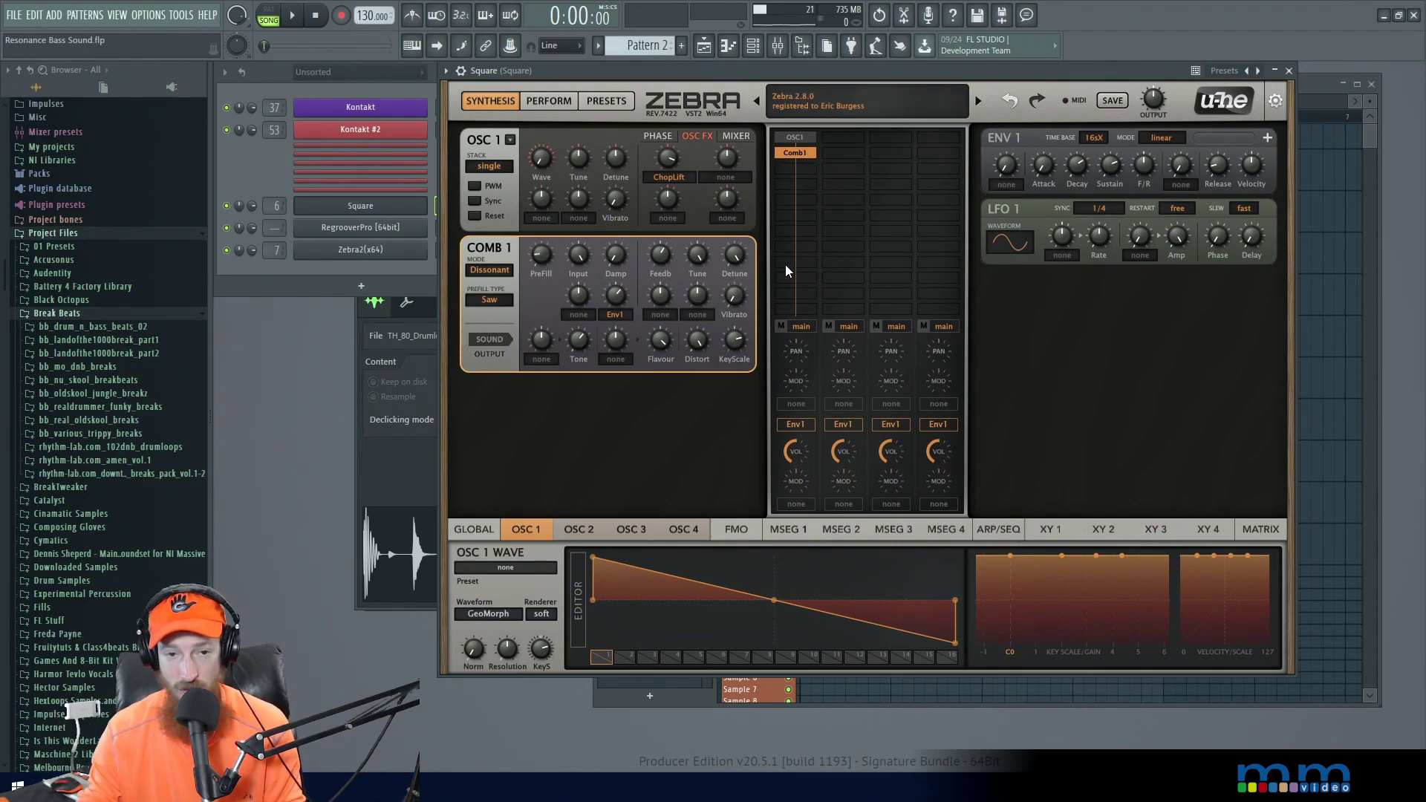
{"action": "left_click", "coordinate": [488, 270]}
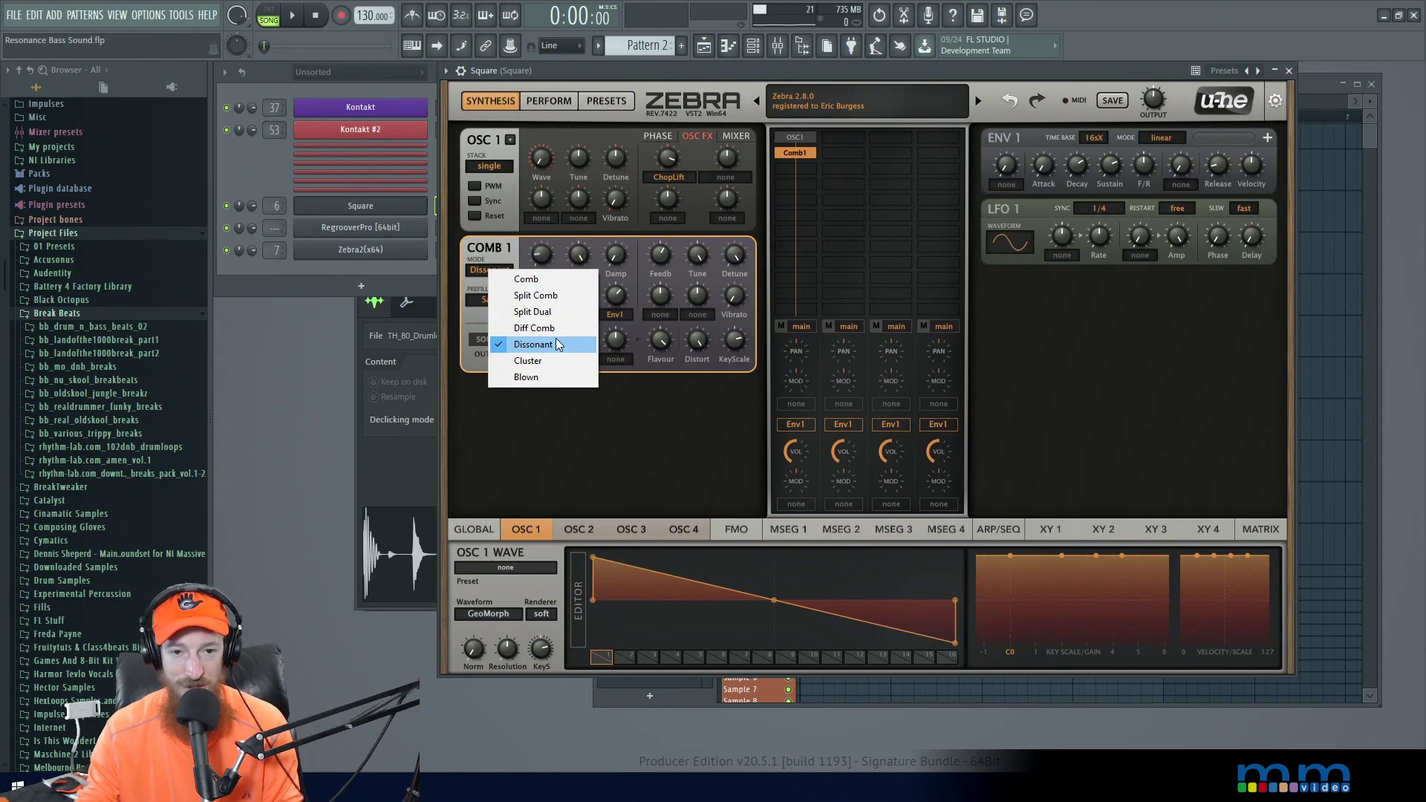
{"action": "key", "text": "Up"}
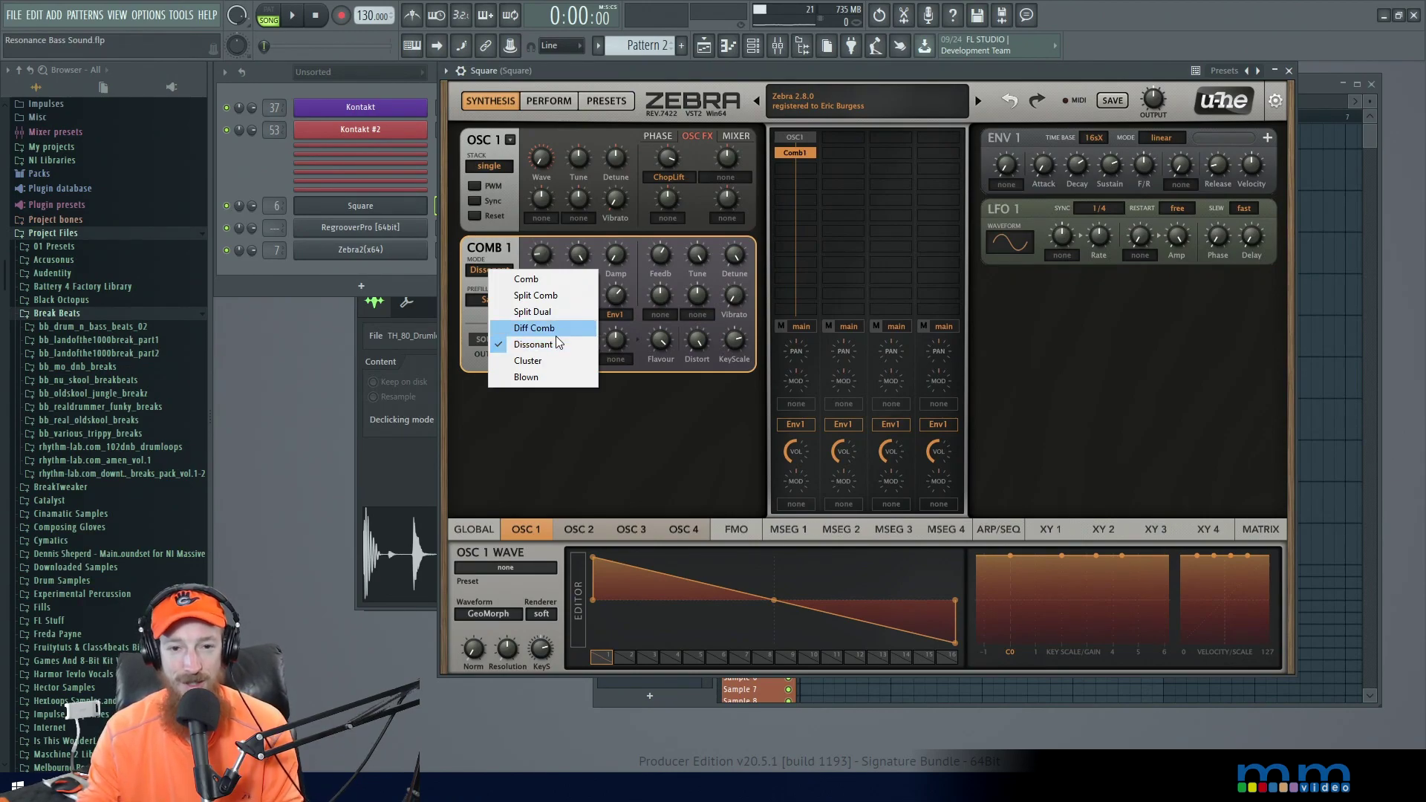
{"action": "left_click", "coordinate": [534, 280]}
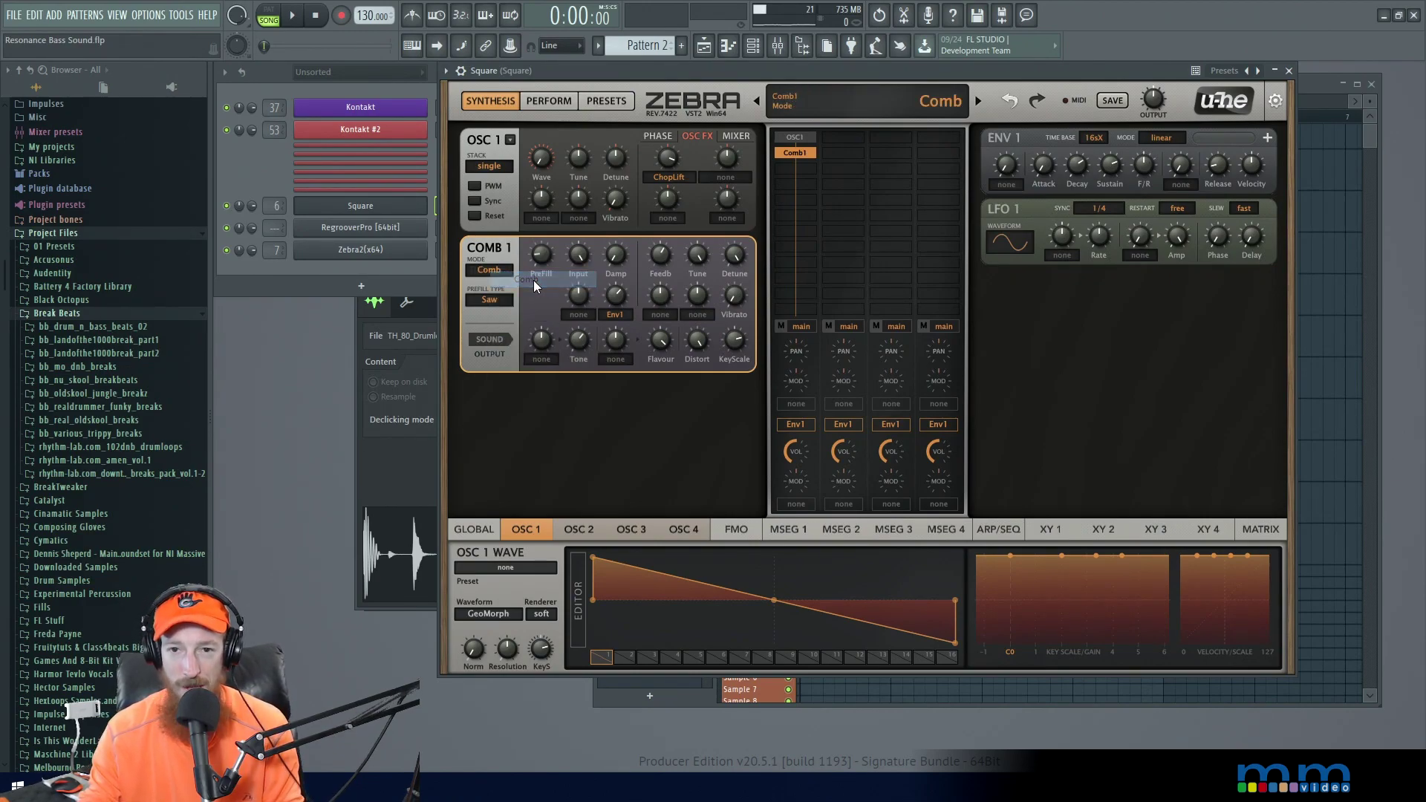
{"action": "key", "text": "space"}
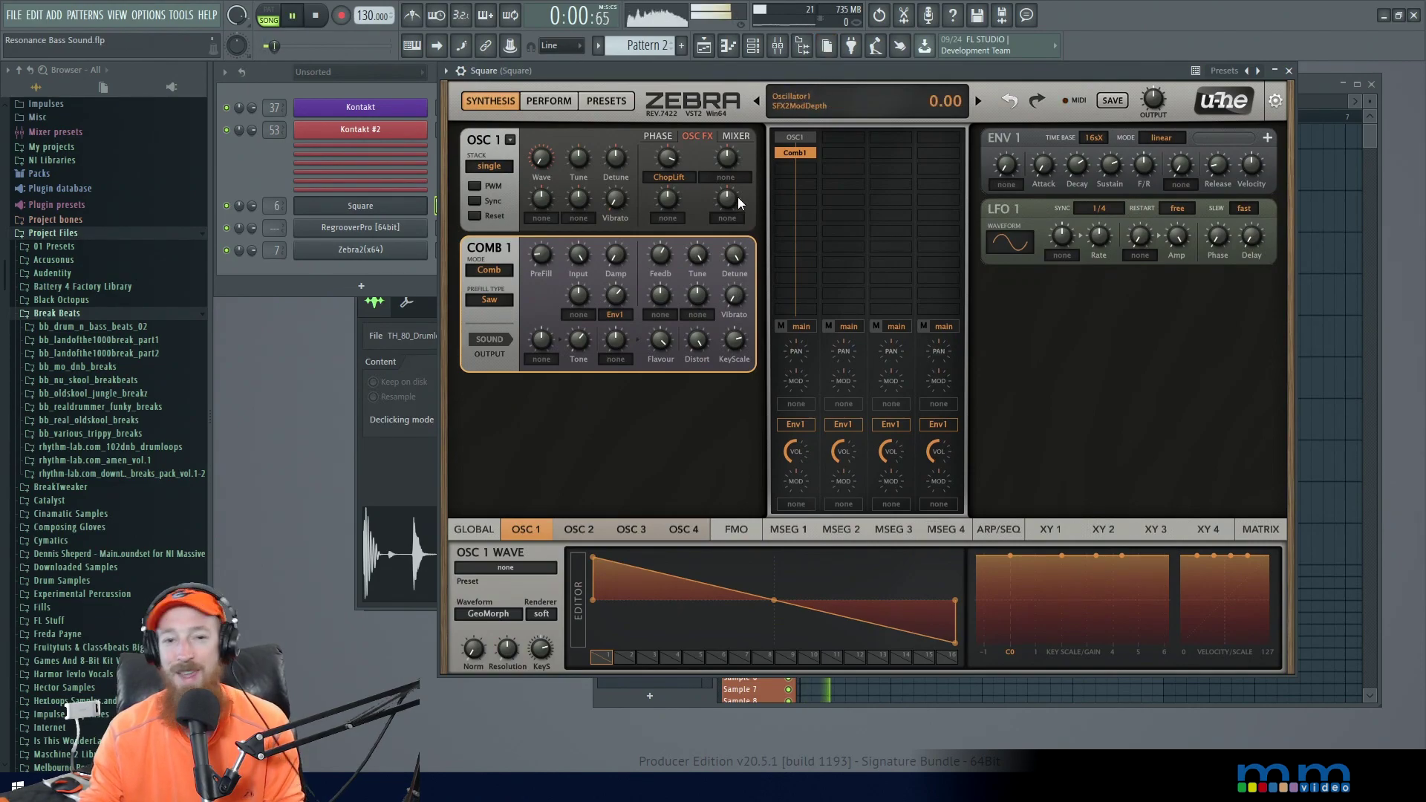
{"action": "key", "text": "space"}
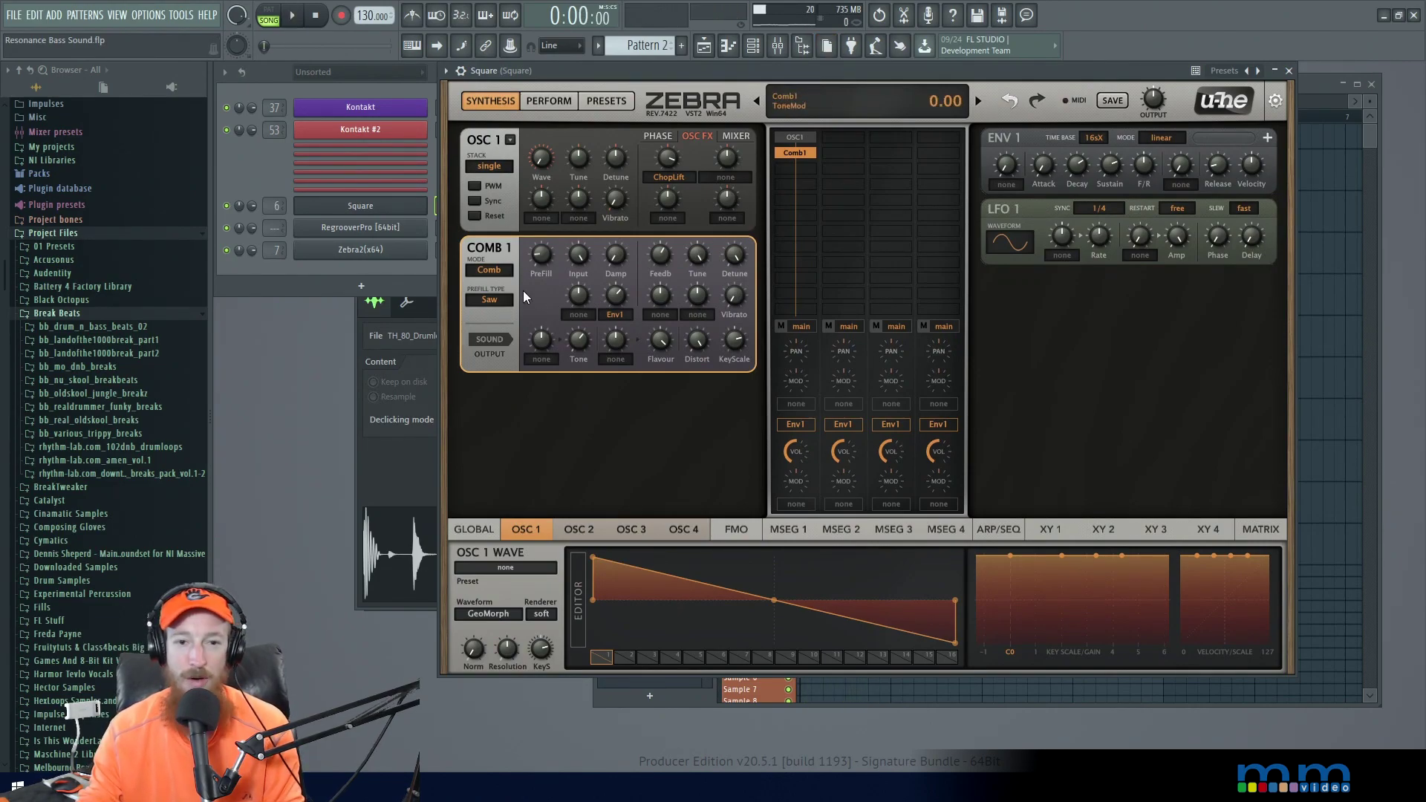
Set Comb 1's mode to Split Comb and audition the bass
{"action": "left_click", "coordinate": [495, 273]}
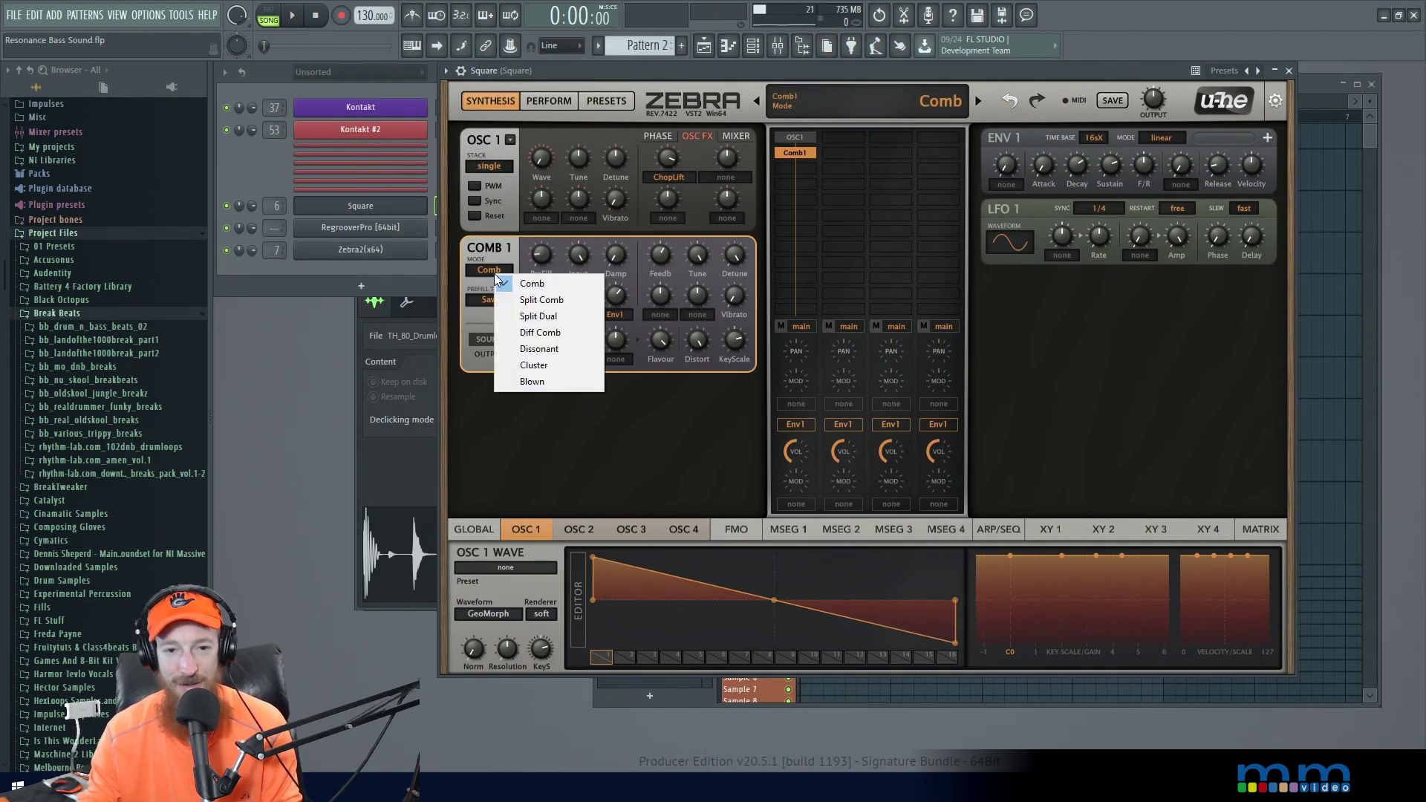
{"action": "left_click", "coordinate": [546, 304]}
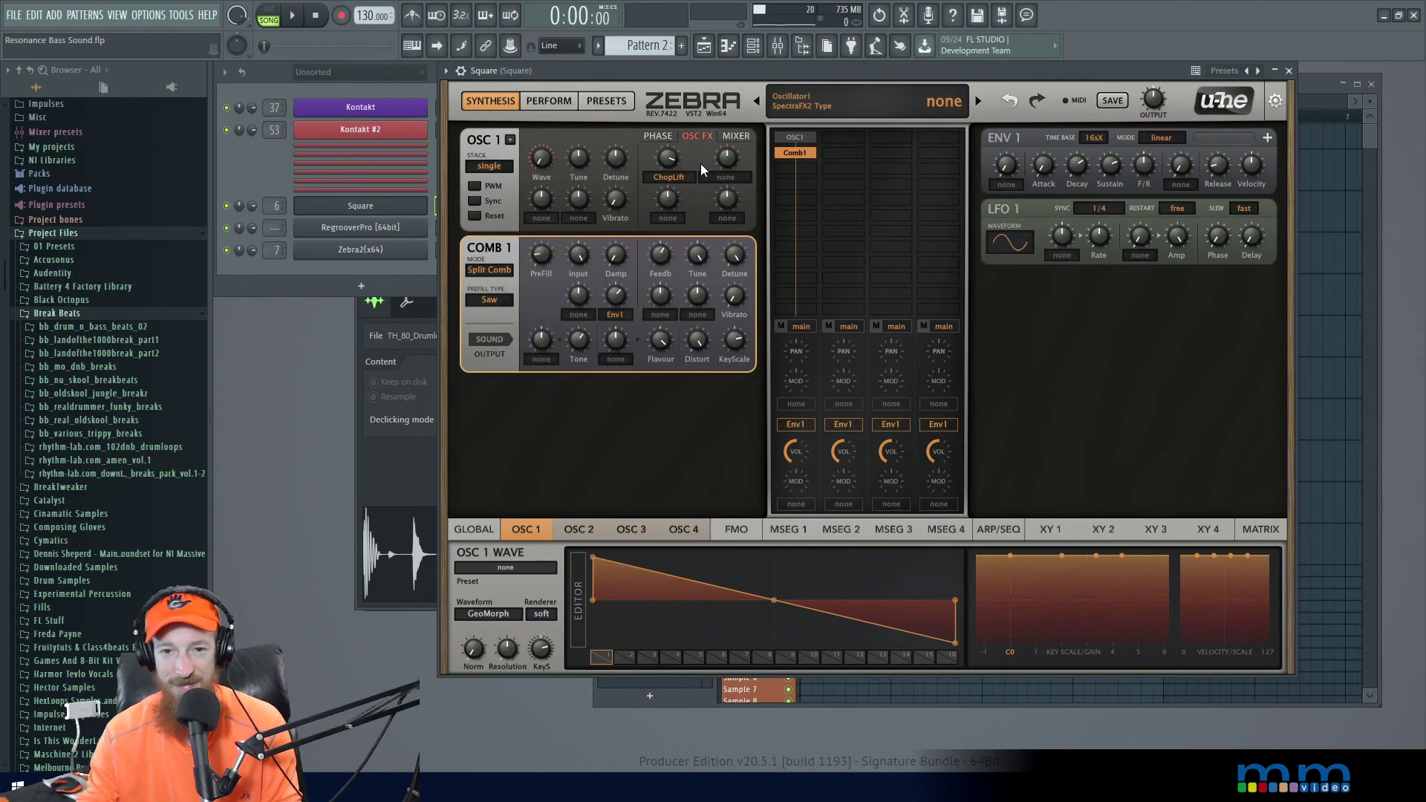
{"action": "key", "text": "space"}
{"action": "mouse_move", "coordinate": [732, 67]}
{"action": "left_mouse_down"}
{"action": "mouse_move", "coordinate": [715, 85]}
{"action": "mouse_move", "coordinate": [714, 66]}
{"action": "mouse_move", "coordinate": [734, 75]}
{"action": "left_mouse_up"}
{"action": "key", "text": "space"}
Set Comb 1's mode to Dissonant and audition the bass
{"action": "left_click", "coordinate": [510, 281]}
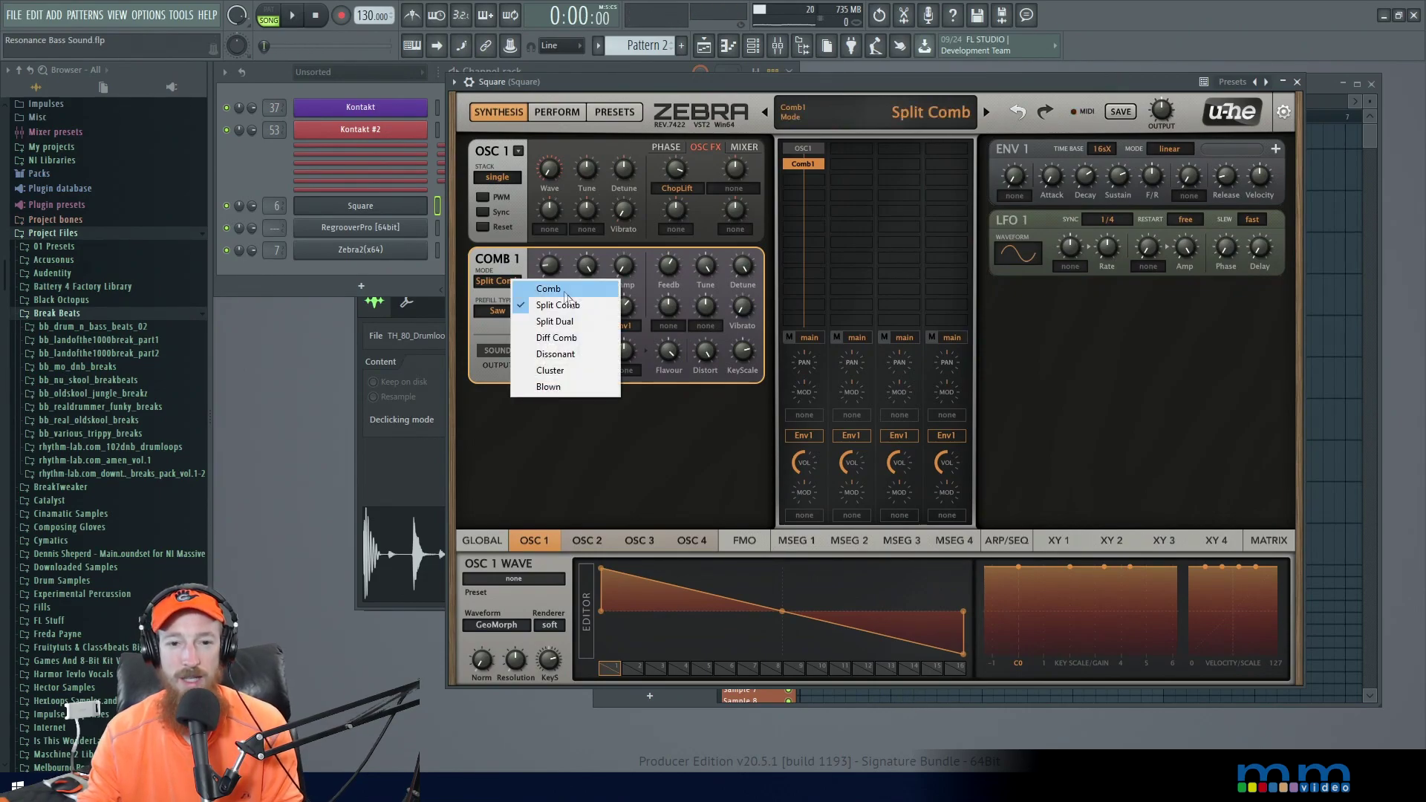
{"action": "left_click", "coordinate": [580, 354]}
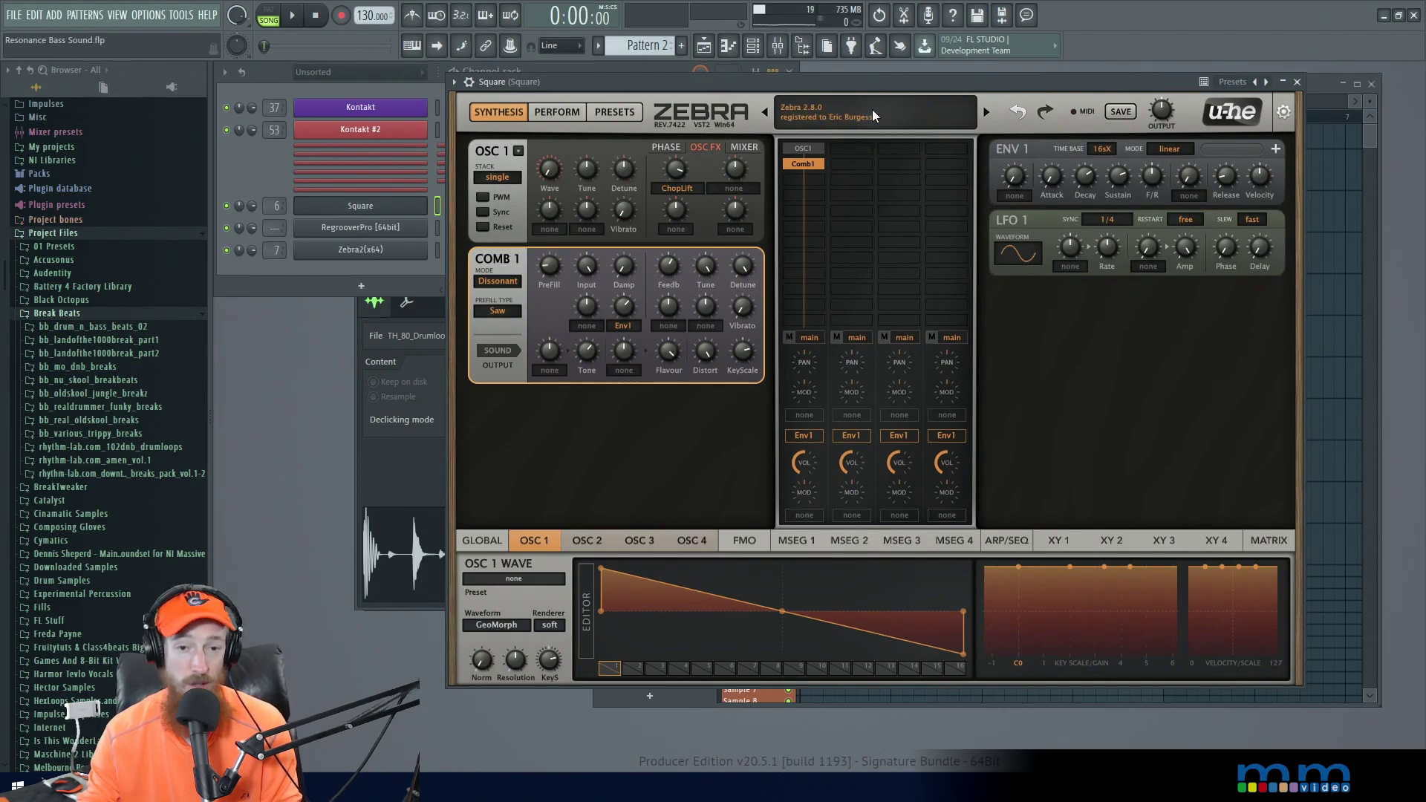
{"action": "key", "text": "space"}
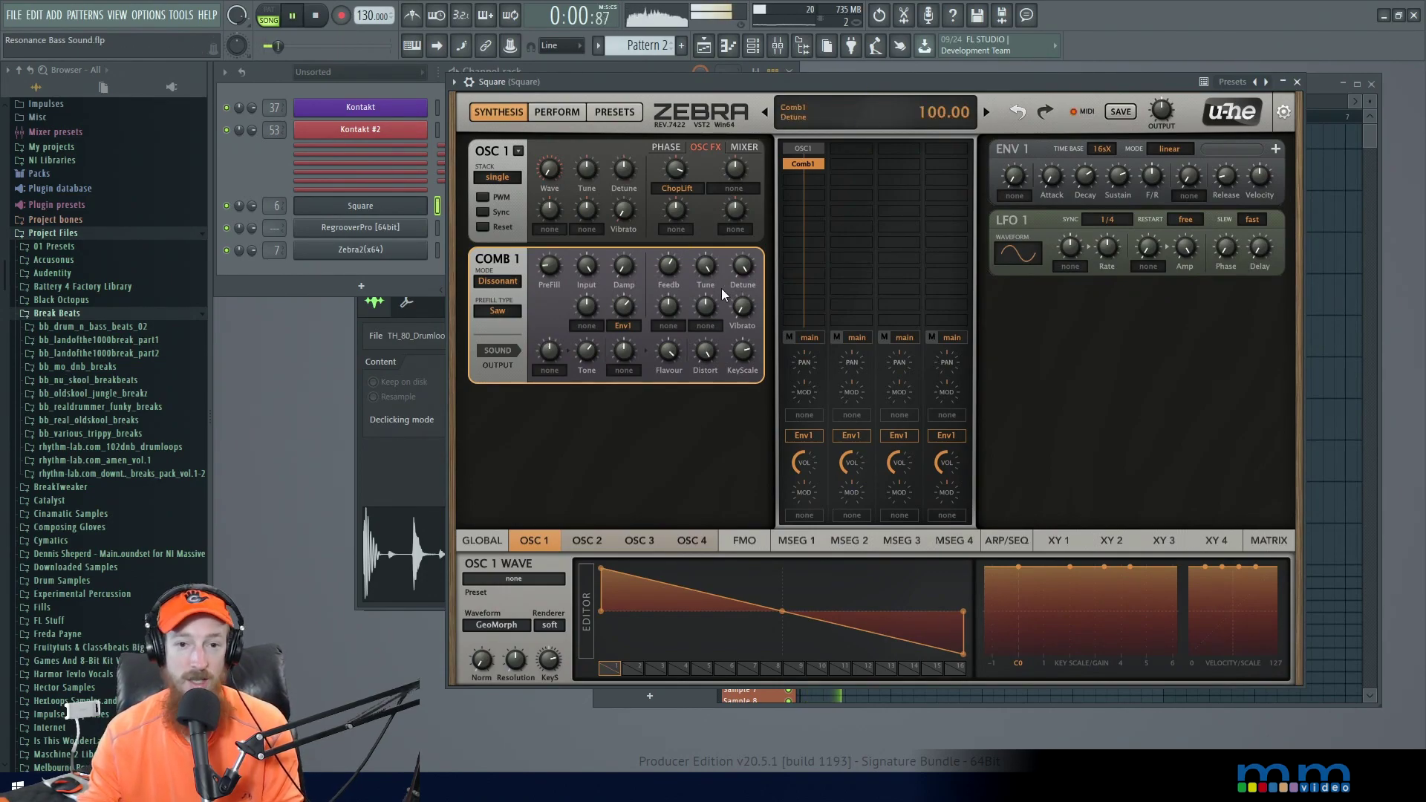
{"action": "key", "text": "space"}
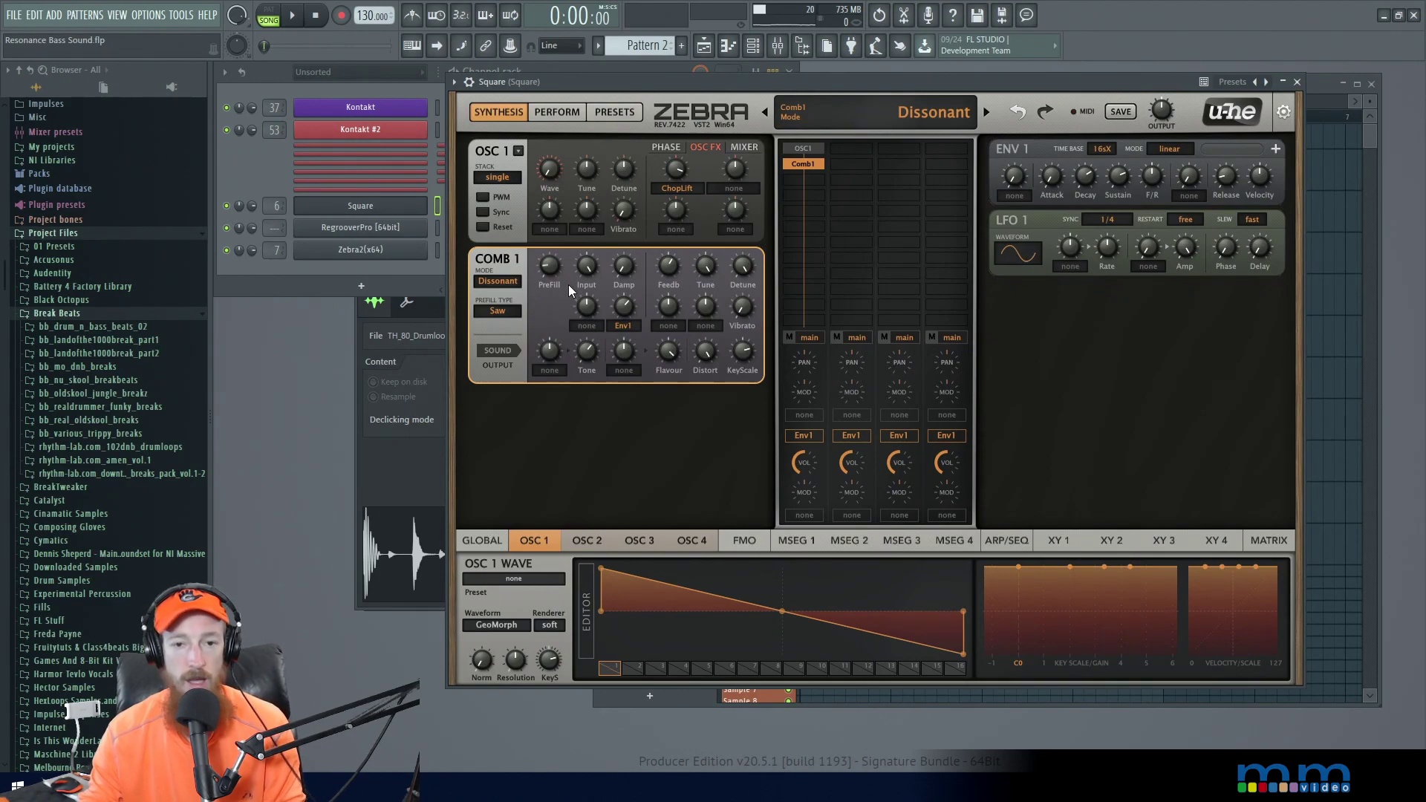
Reset Comb 1's Input to 0, select the OSC1 module, and audition the sound without oscillator input
{"action": "double_click", "coordinate": [589, 267]}
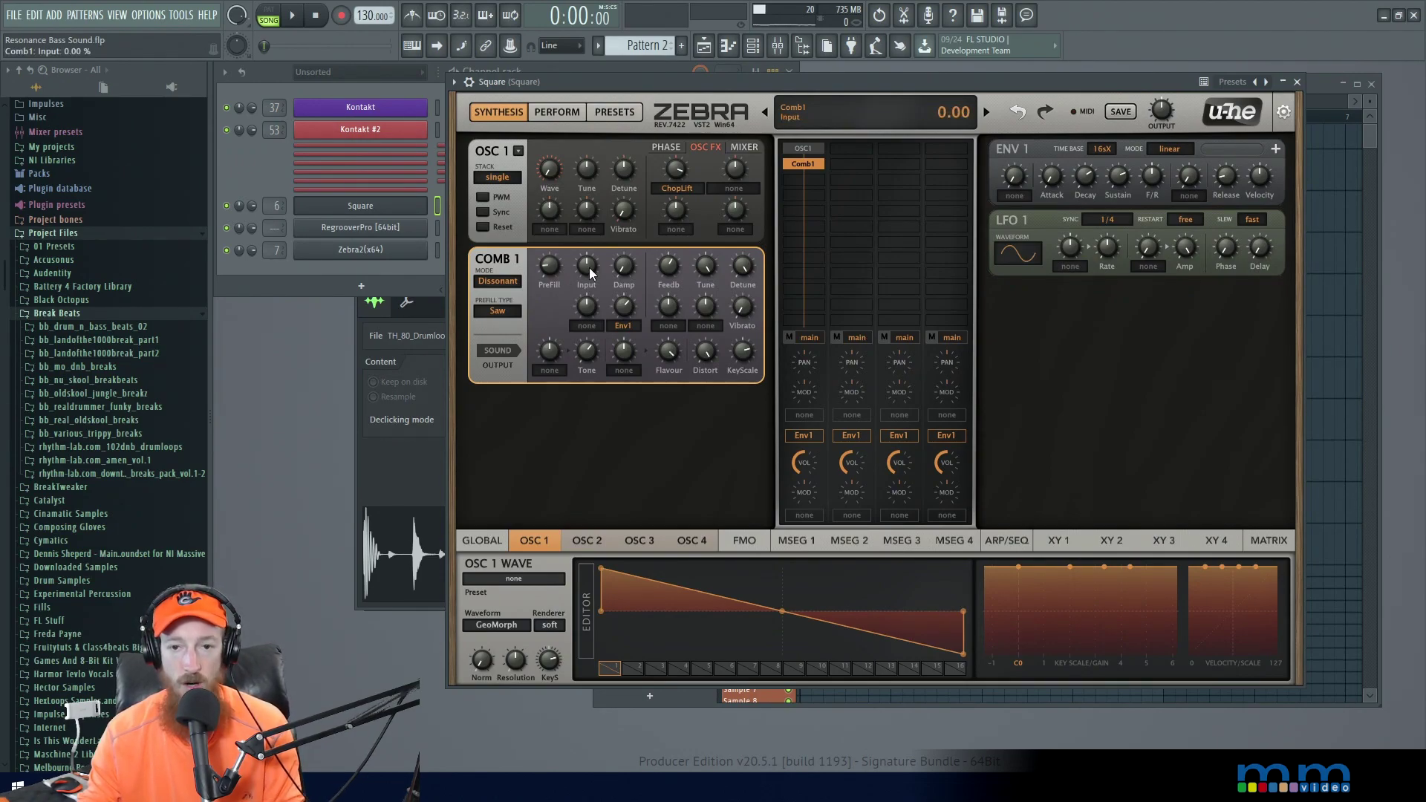
{"action": "left_click", "coordinate": [805, 146]}
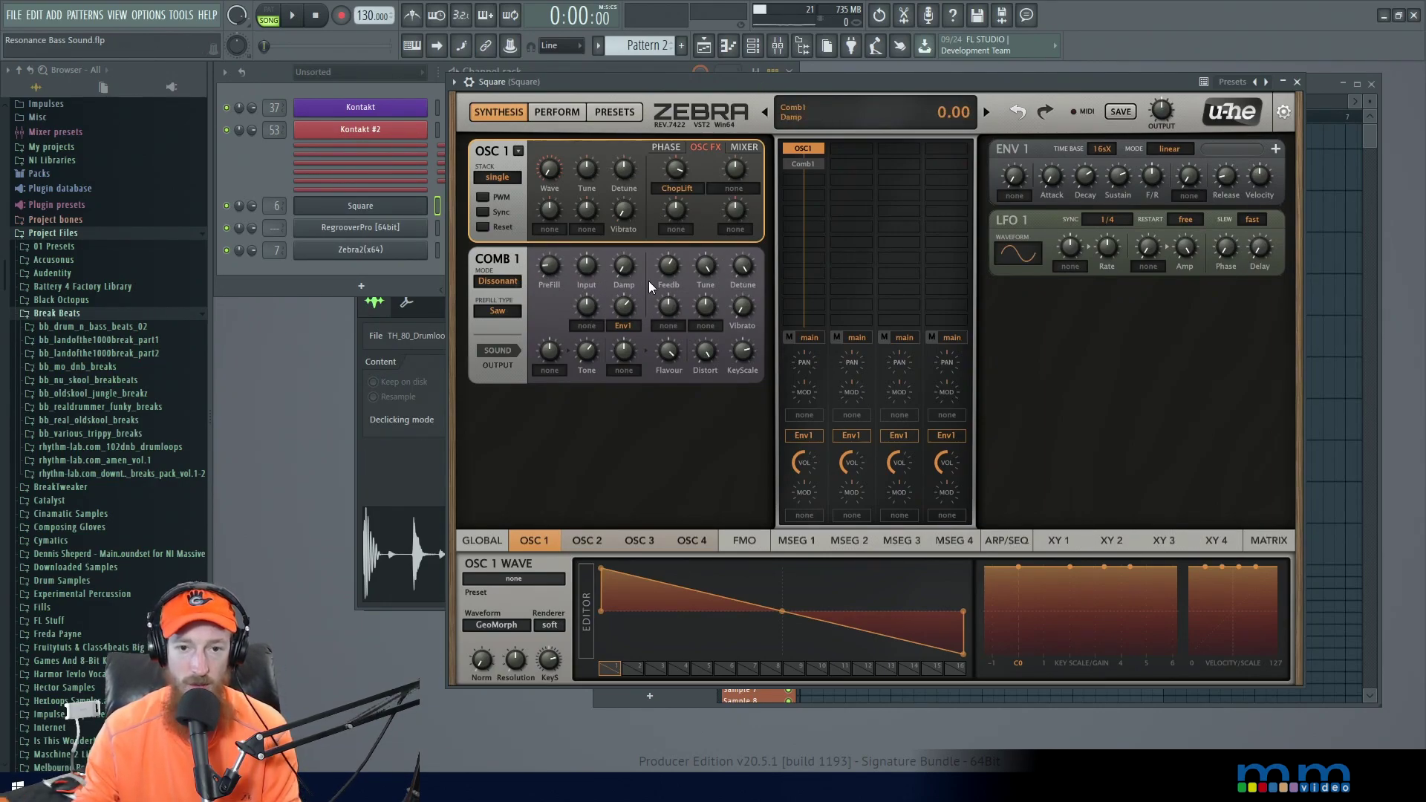
{"action": "key", "text": "space"}
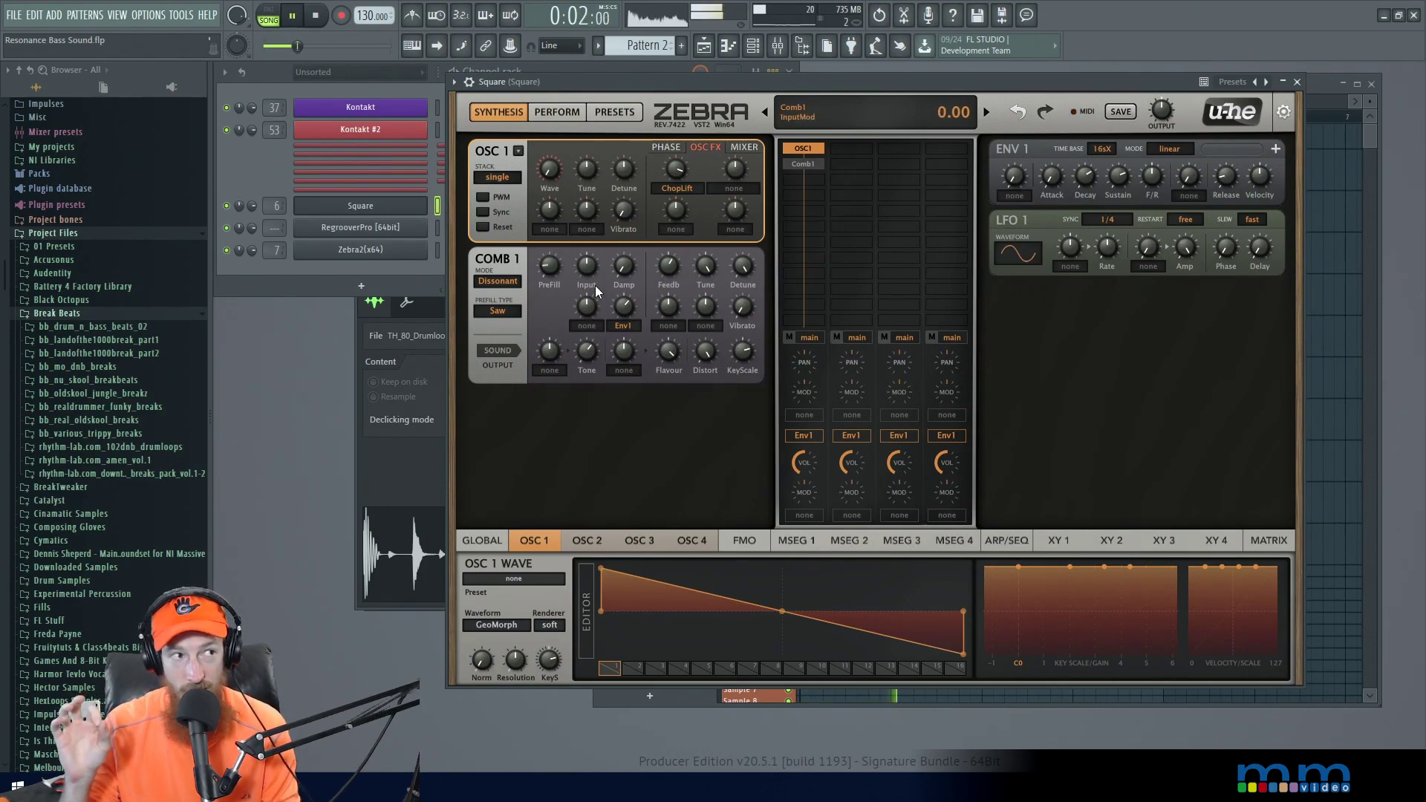
{"action": "key", "text": "space"}
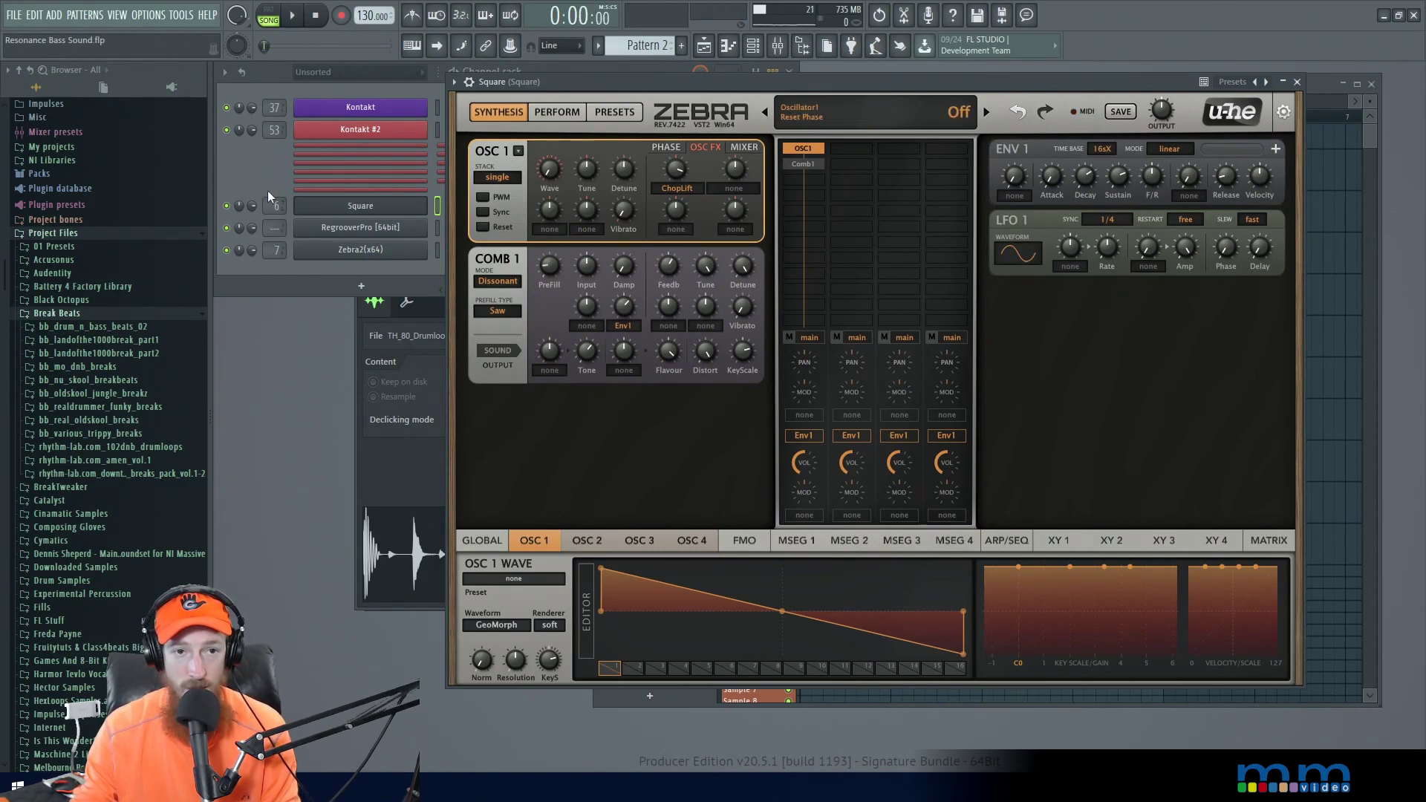
Switch playback to pattern mode, raise Comb 1's Input to 100 while auditioning, and stop playback
{"action": "left_click", "coordinate": [268, 14]}
{"action": "left_click", "coordinate": [293, 16]}
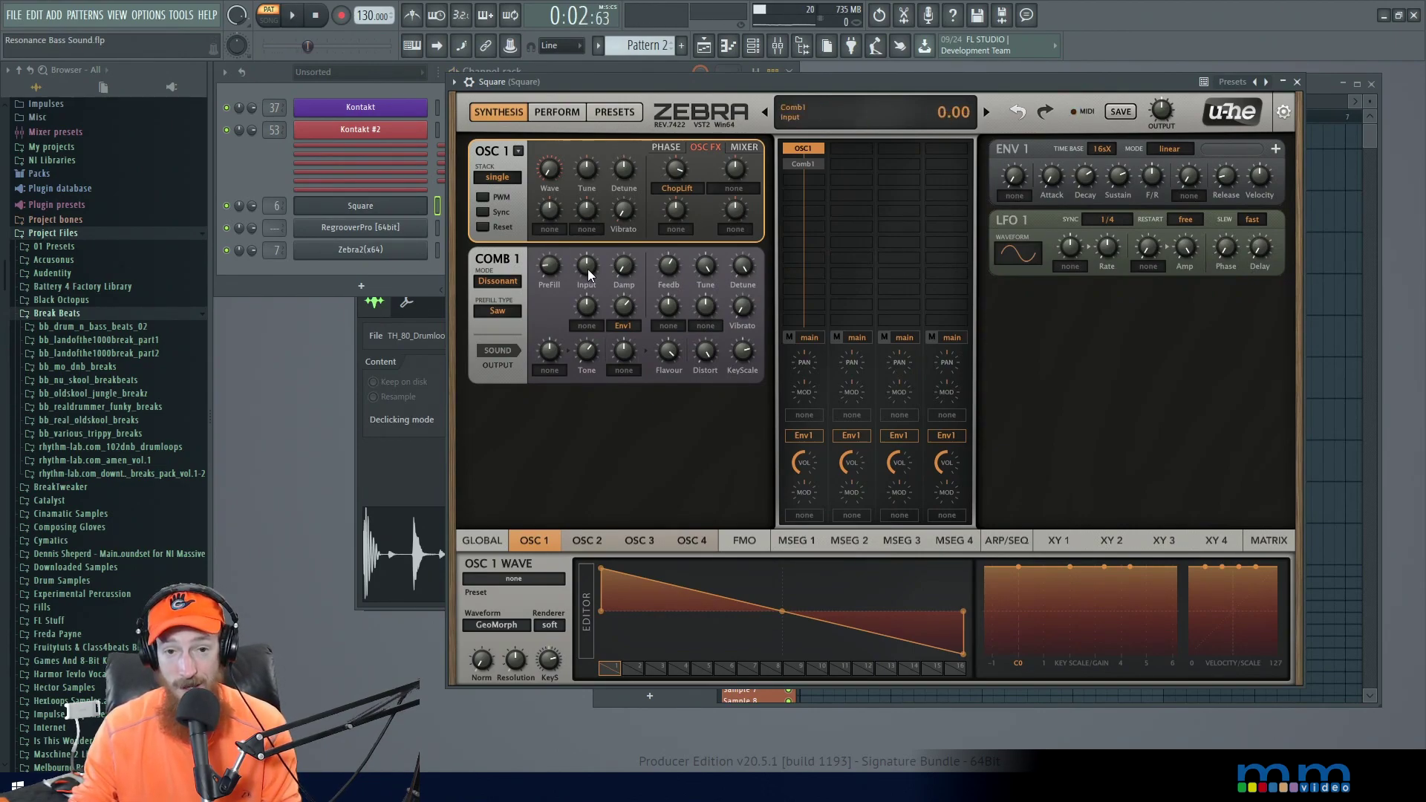
{"action": "mouse_move", "coordinate": [588, 274]}
{"action": "left_mouse_down"}
{"action": "mouse_move", "coordinate": [585, 193]}
{"action": "mouse_move", "coordinate": [590, 275]}
{"action": "left_mouse_up"}
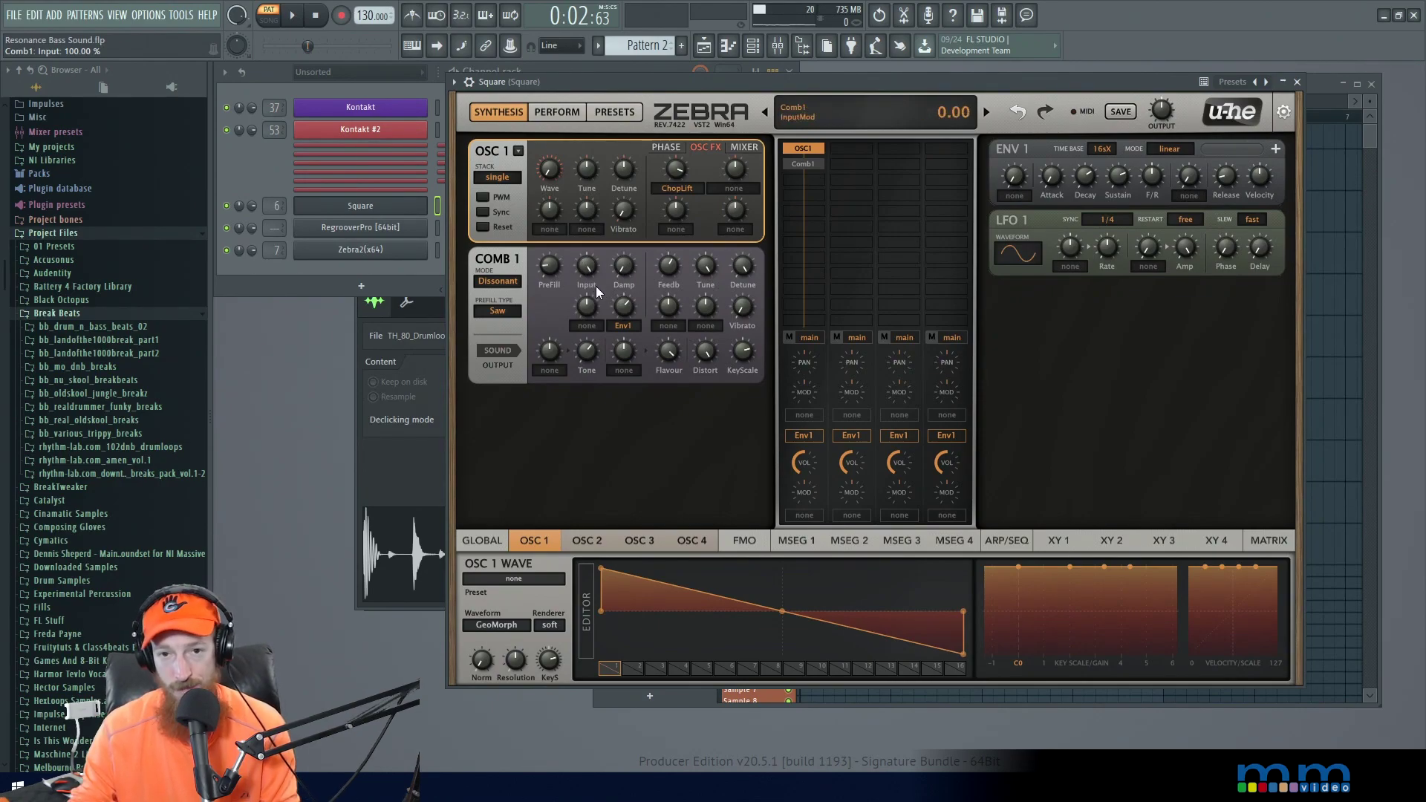
{"action": "key", "text": "space"}
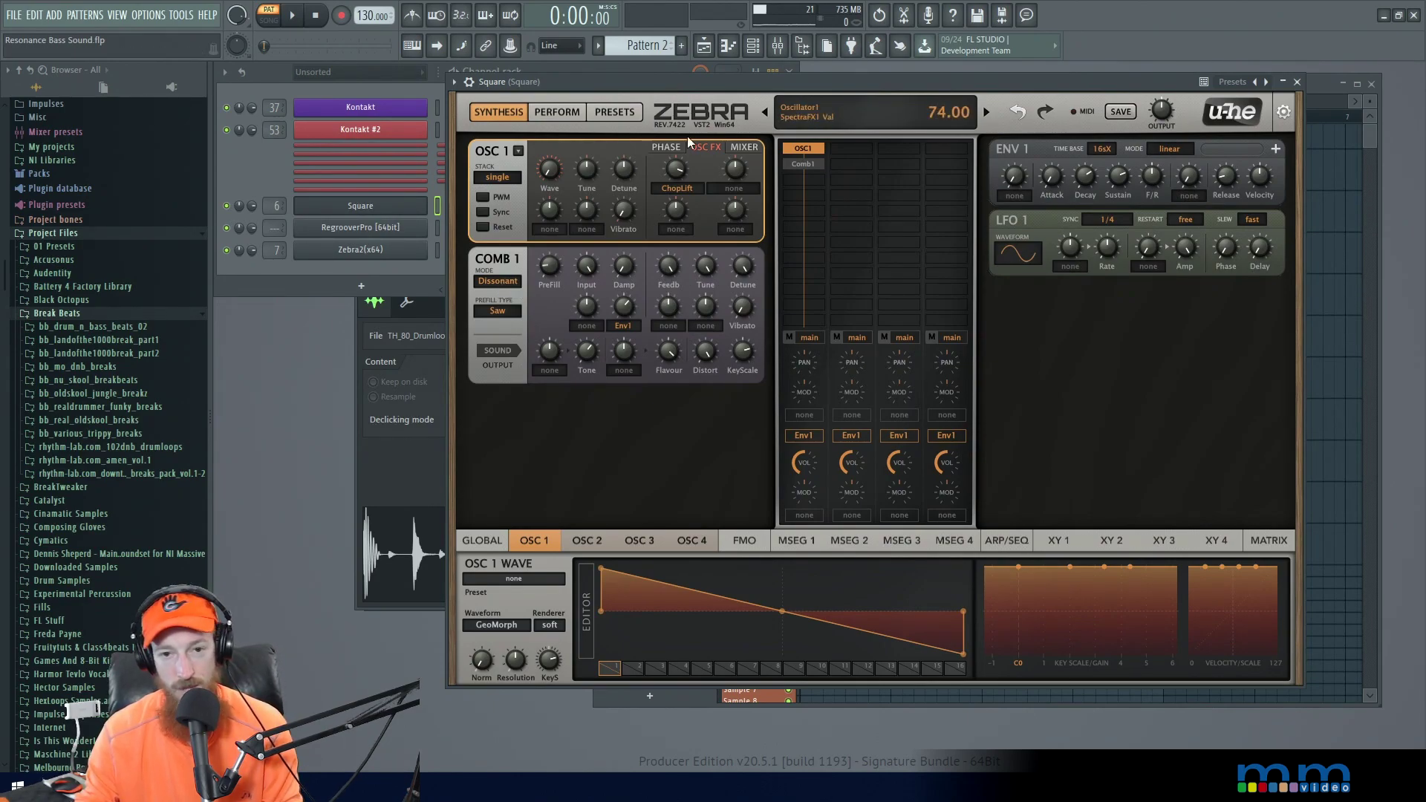
Try different Comb 1 Feedback amounts while auditioning the pattern and settle on 42
{"action": "key", "text": "space"}
{"action": "mouse_move", "coordinate": [672, 275]}
{"action": "left_mouse_down"}
{"action": "mouse_move", "coordinate": [673, 300]}
{"action": "mouse_move", "coordinate": [672, 280]}
{"action": "left_mouse_up"}
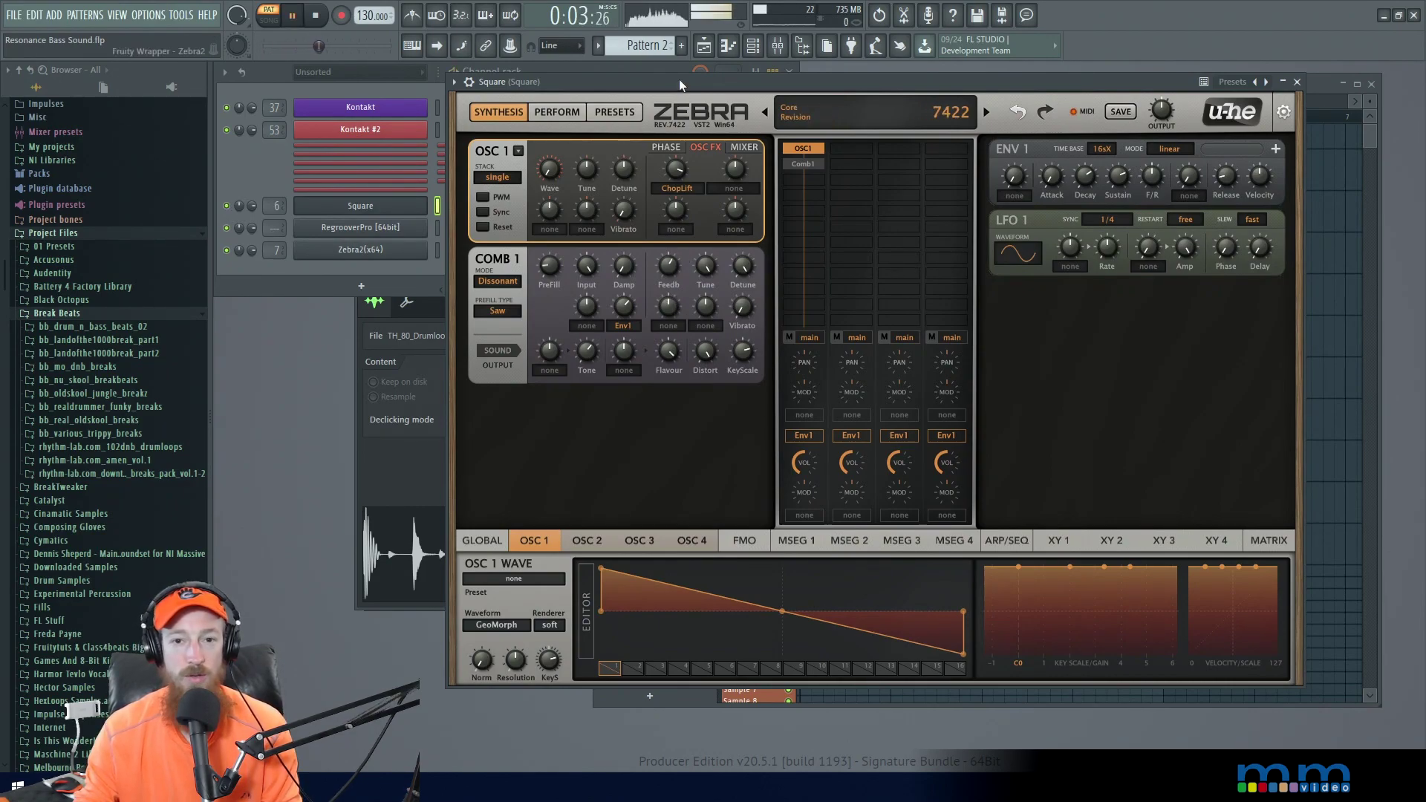
{"action": "key", "text": "space"}
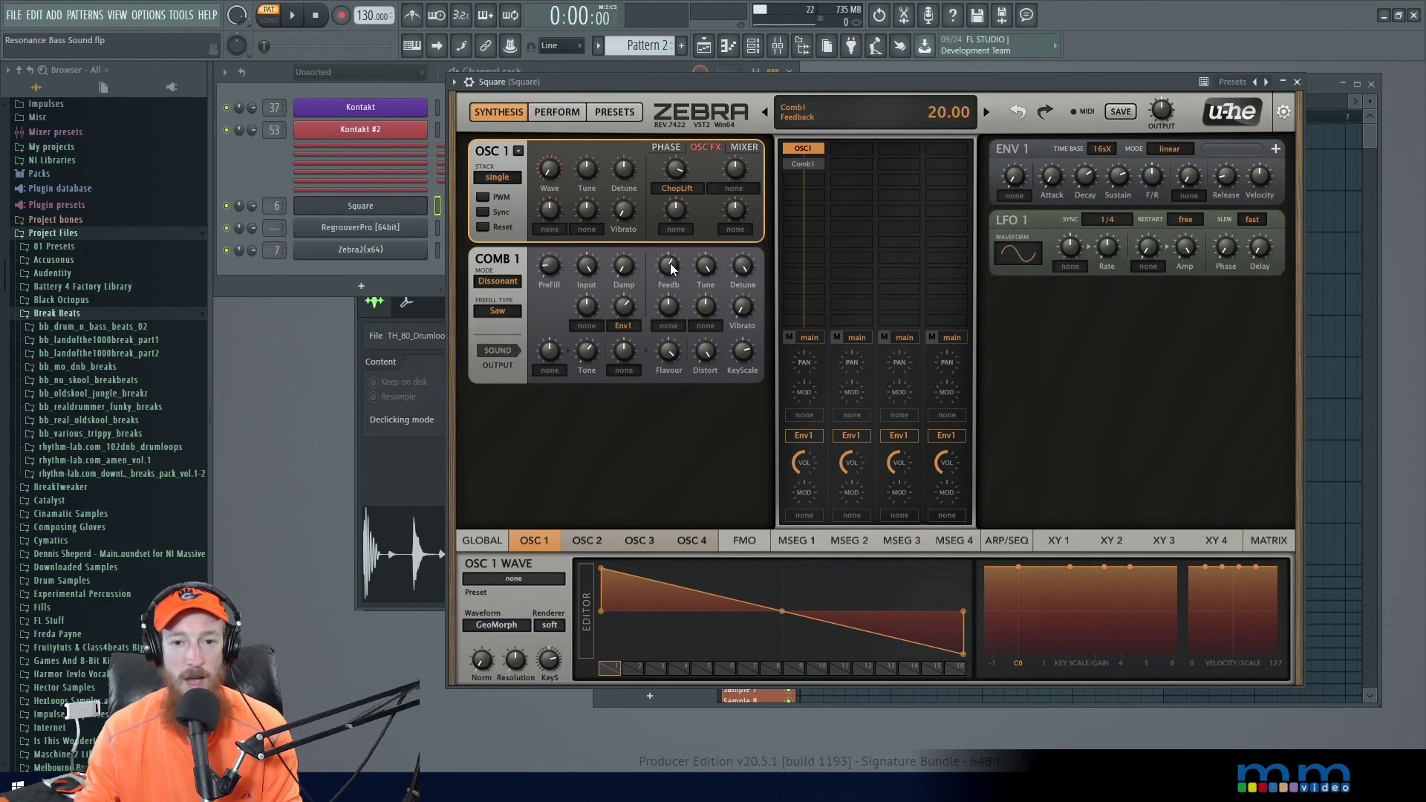
{"action": "mouse_move", "coordinate": [667, 273]}
{"action": "left_mouse_down"}
{"action": "mouse_move", "coordinate": [666, 286]}
{"action": "mouse_move", "coordinate": [667, 249]}
{"action": "mouse_move", "coordinate": [667, 301]}
{"action": "mouse_move", "coordinate": [674, 245]}
{"action": "mouse_move", "coordinate": [652, 283]}
{"action": "left_mouse_up"}
{"action": "key", "text": "space"}
{"action": "key", "text": "space"}
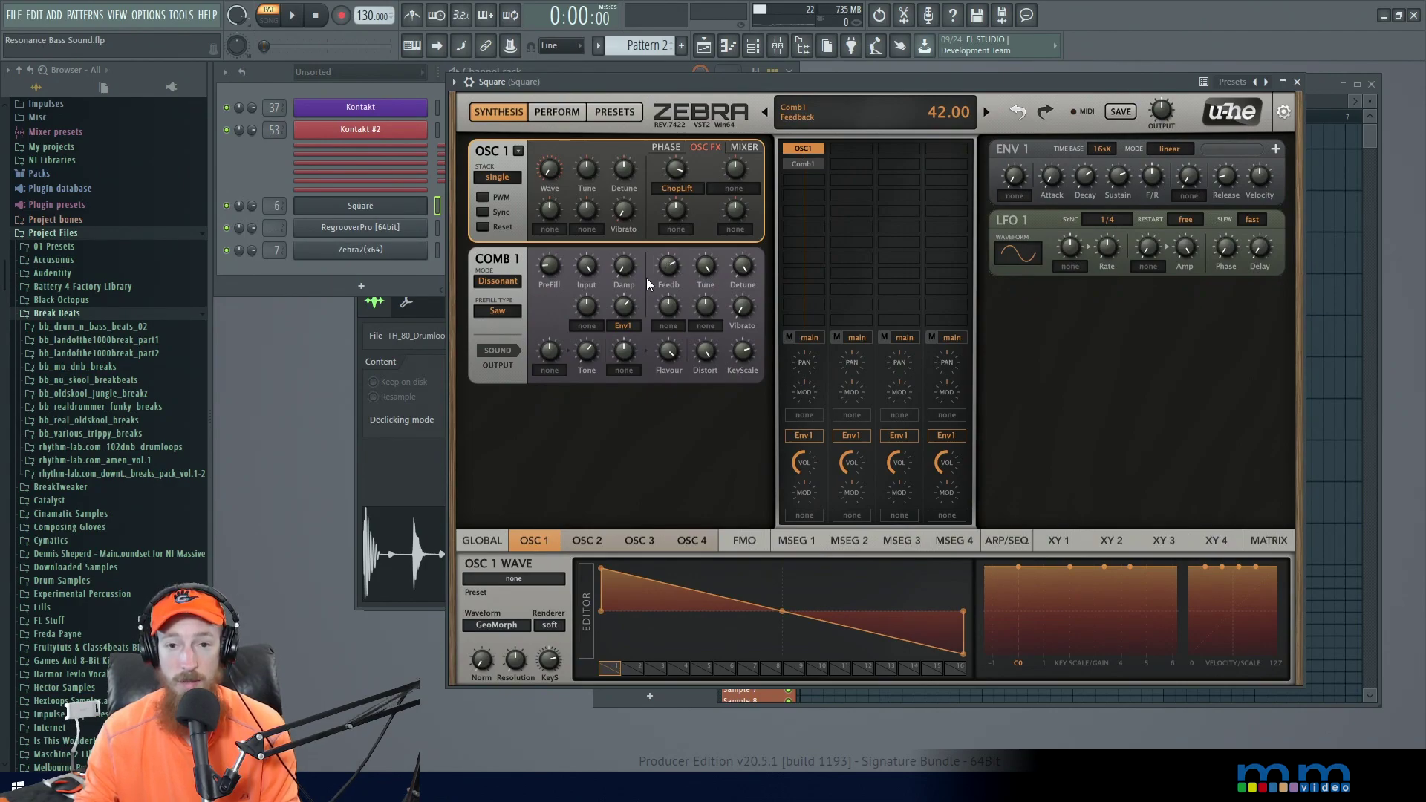
Audition Comb 1 with Detune reset to 0 and raise Detune to 100 during playback
{"action": "mouse_move", "coordinate": [742, 266]}
{"action": "left_mouse_down"}
{"action": "mouse_move", "coordinate": [743, 245]}
{"action": "mouse_move", "coordinate": [742, 292]}
{"action": "left_mouse_up"}
{"action": "double_click", "coordinate": [745, 265]}
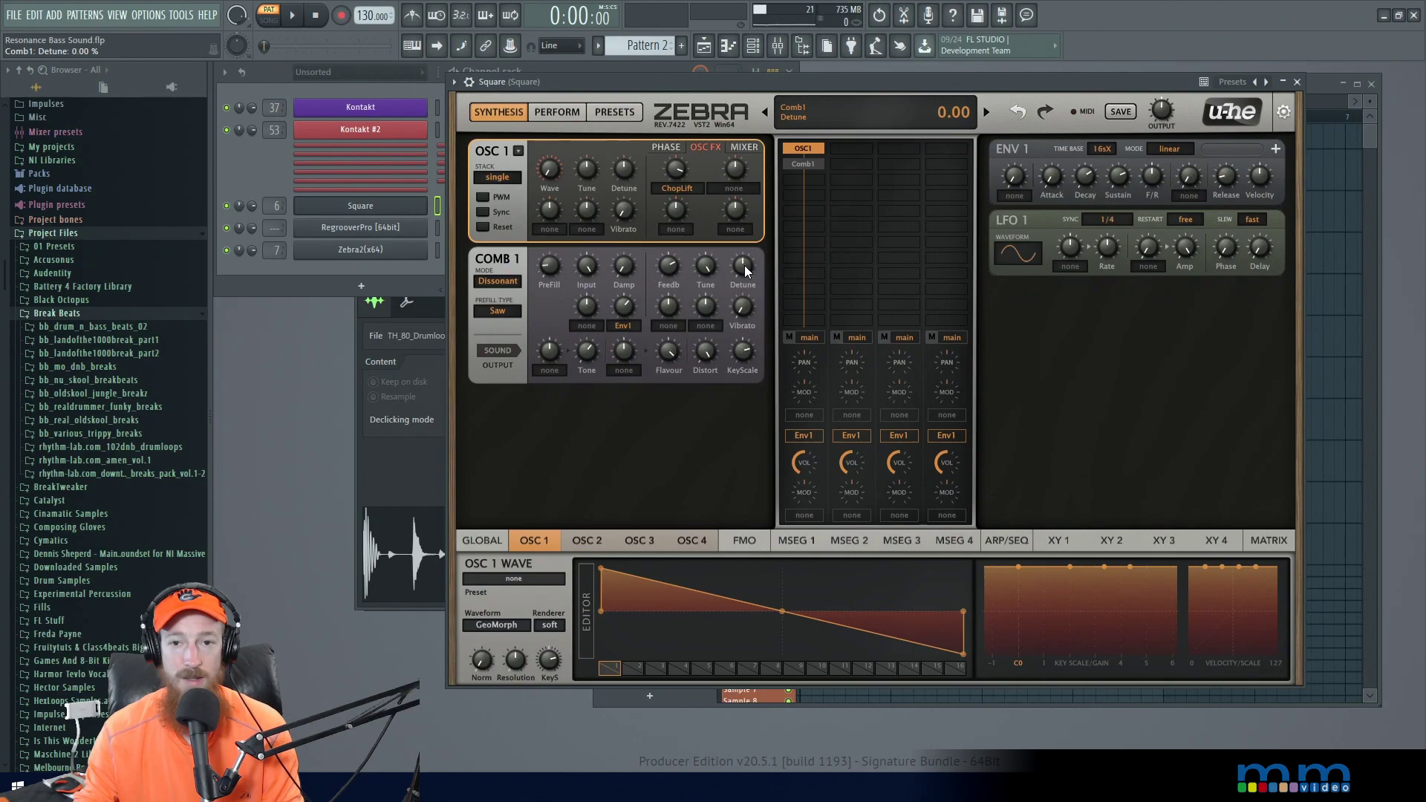
{"action": "key", "text": "space"}
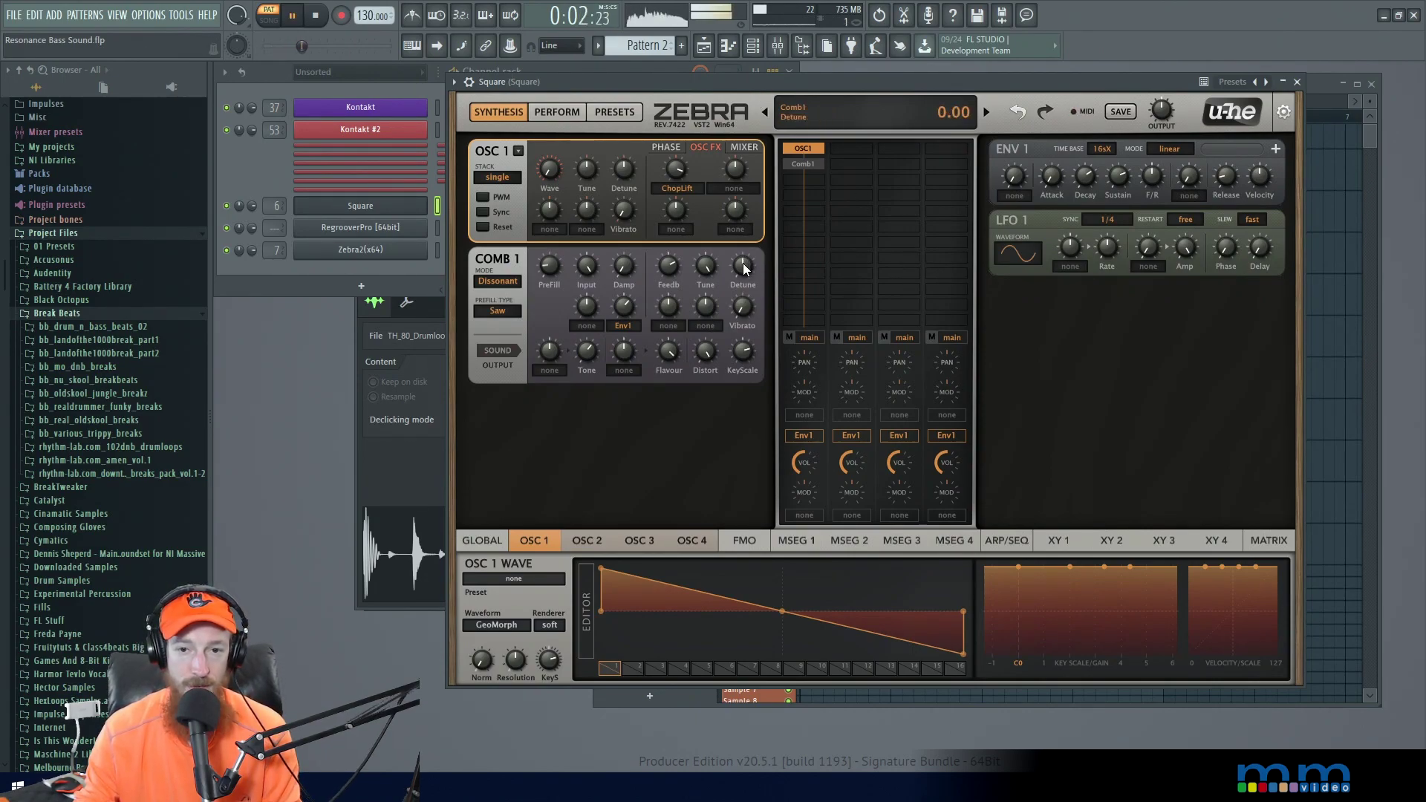
{"action": "mouse_move", "coordinate": [743, 258]}
{"action": "left_mouse_down"}
{"action": "mouse_move", "coordinate": [753, 328]}
{"action": "mouse_move", "coordinate": [739, 234]}
{"action": "left_mouse_up"}
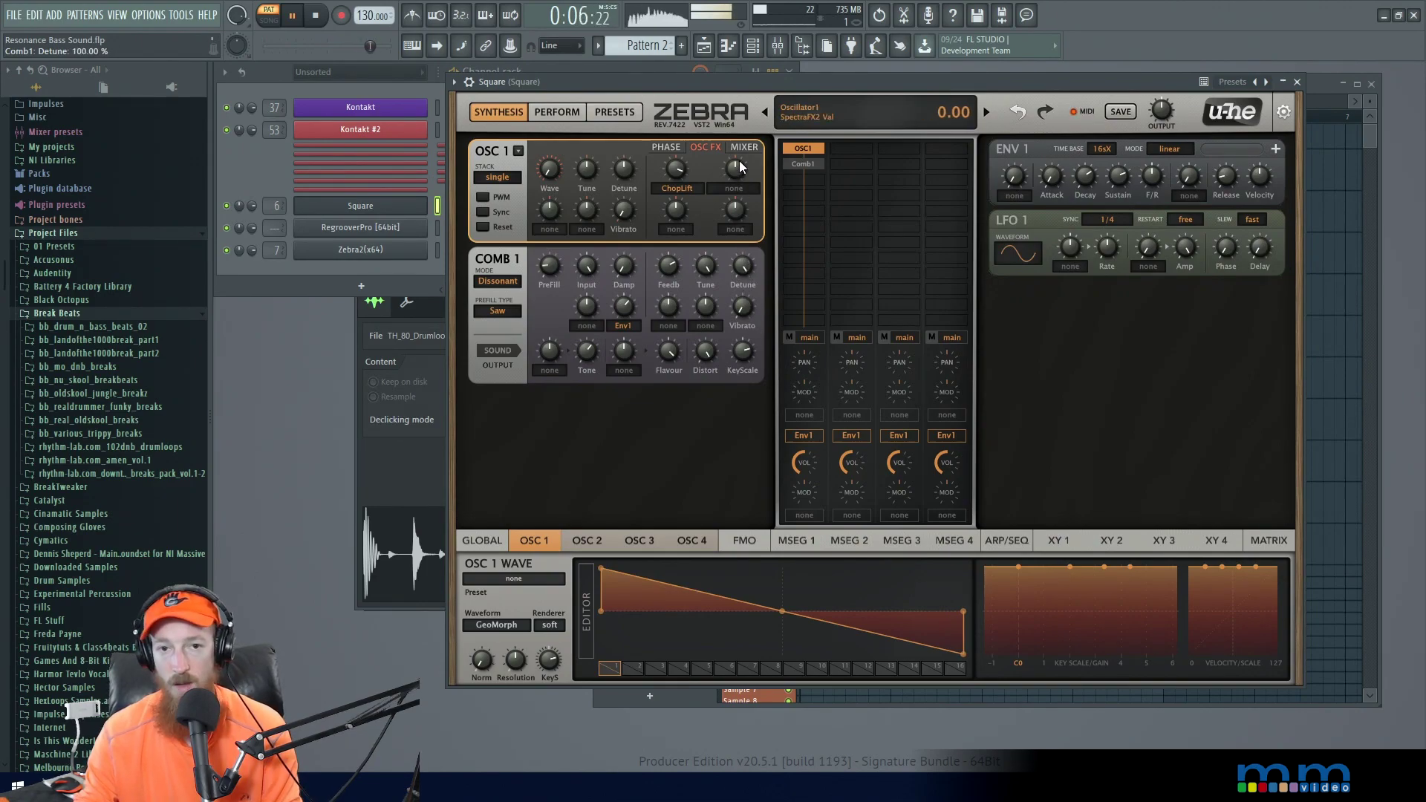
{"action": "key", "text": "space"}
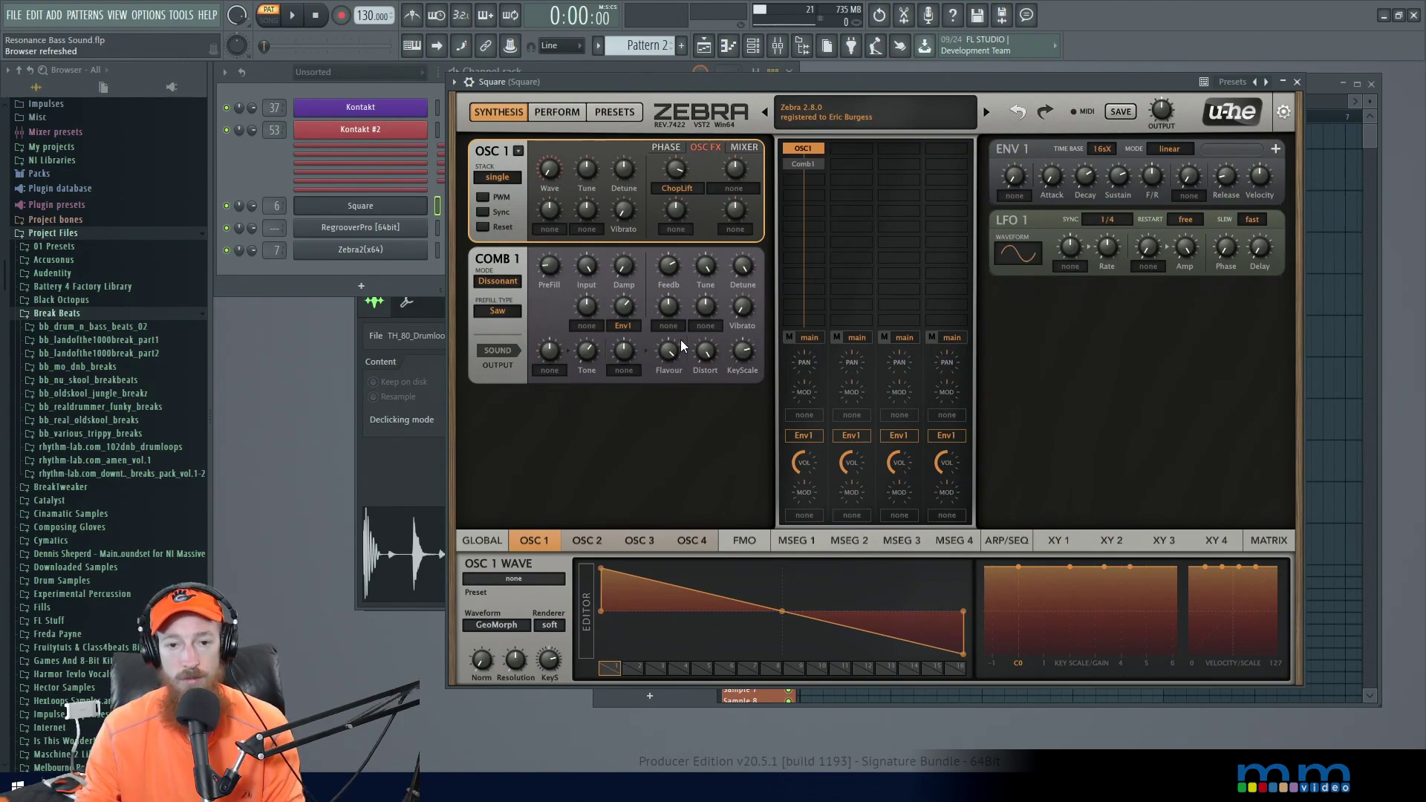
Adjust Comb 1's Flavour and Tone while the pattern plays
{"action": "key", "text": "space"}
{"action": "left_click_drag", "start_coordinate": [670, 355], "coordinate": [672, 407]}
{"action": "left_click_drag", "start_coordinate": [587, 352], "coordinate": [667, 297]}
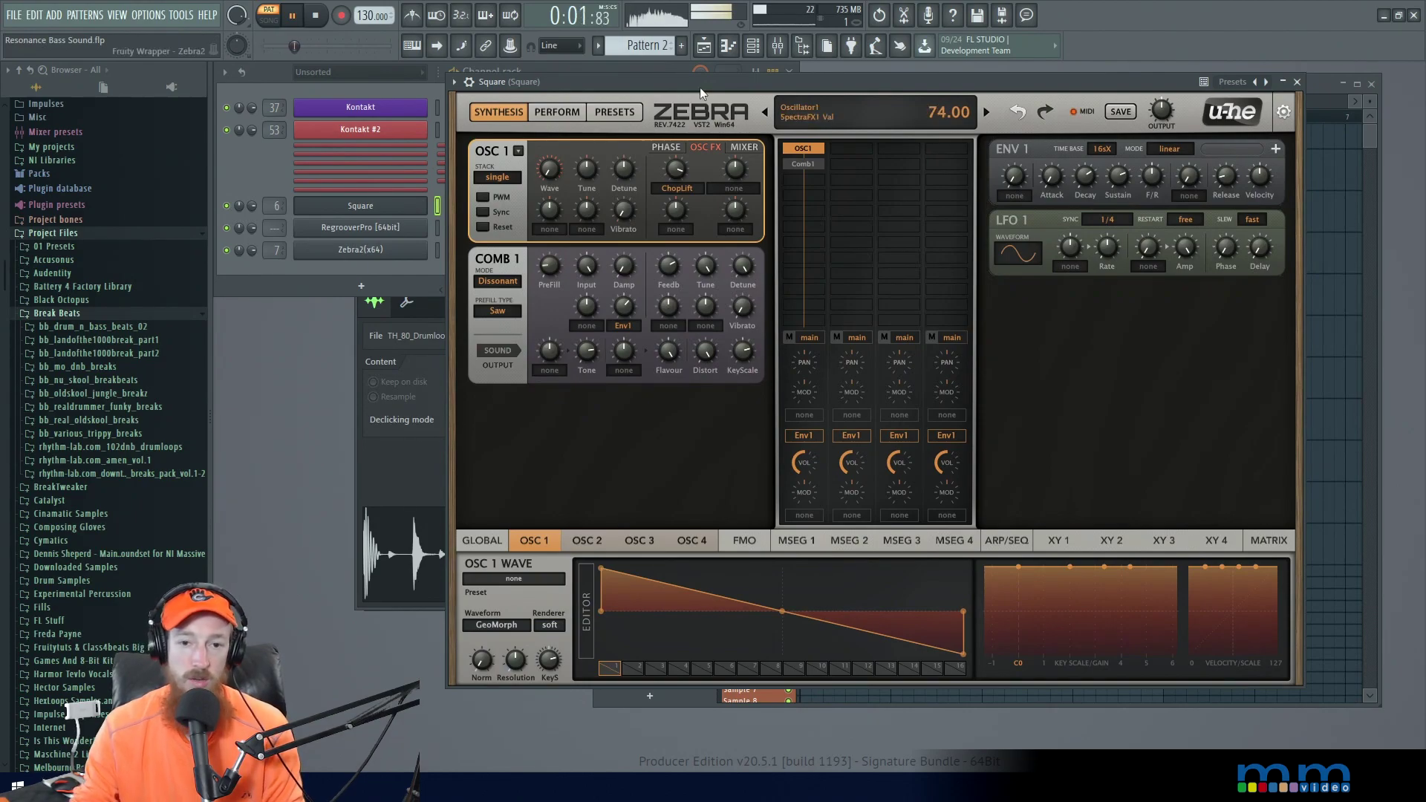
Audition the pattern with Comb 1's Distortion at about 93, stop playback, and reset Distortion to 0
{"action": "key", "text": "space"}
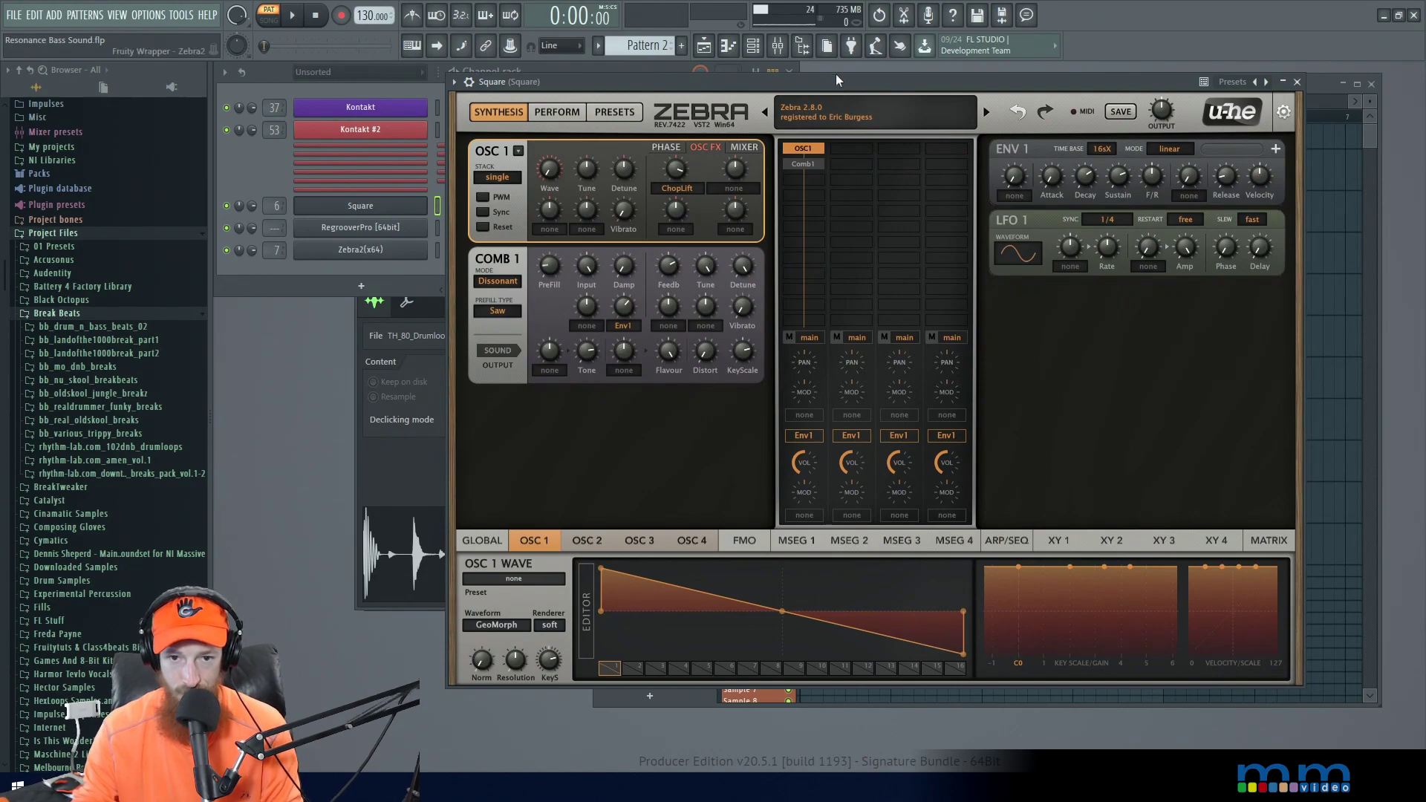
{"action": "key", "text": "space"}
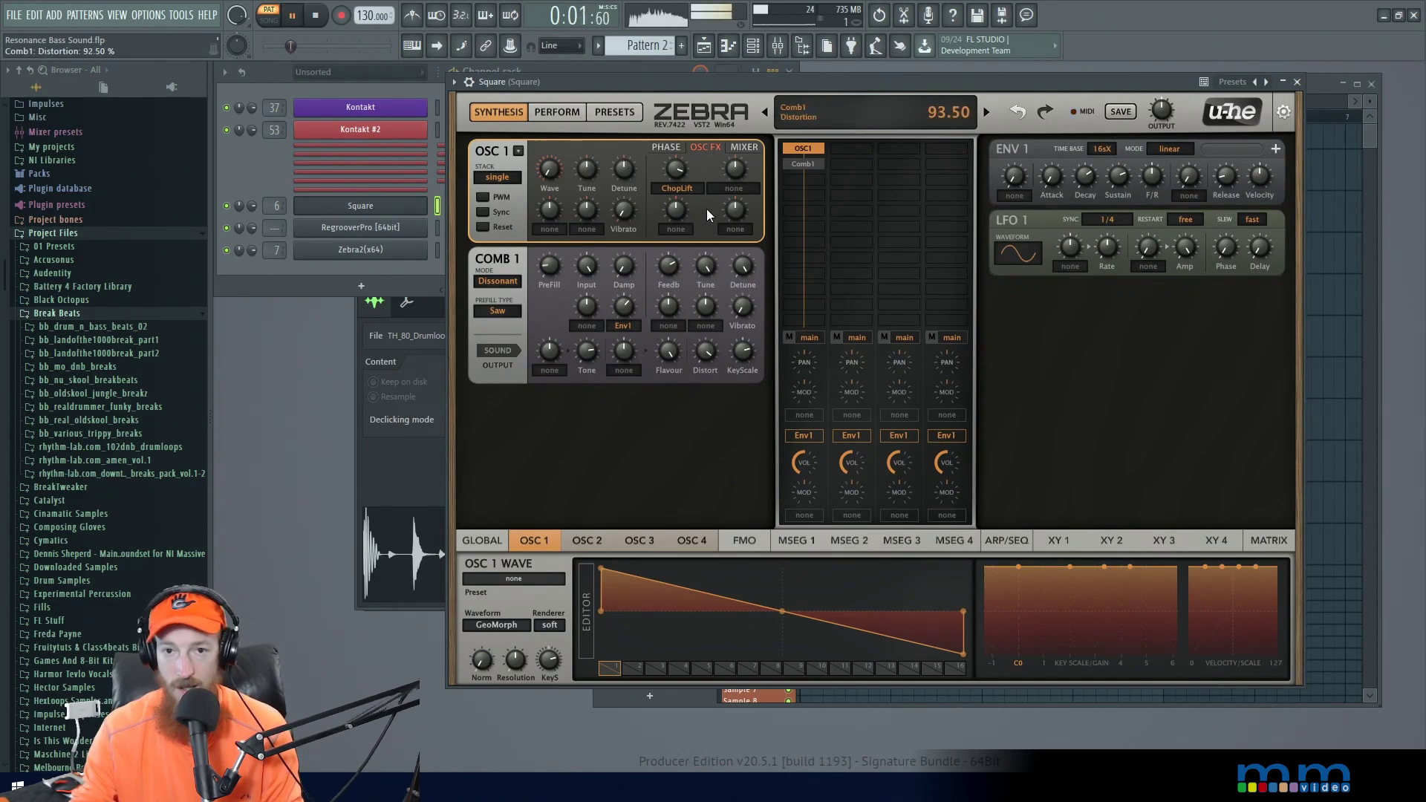
{"action": "key", "text": "space"}
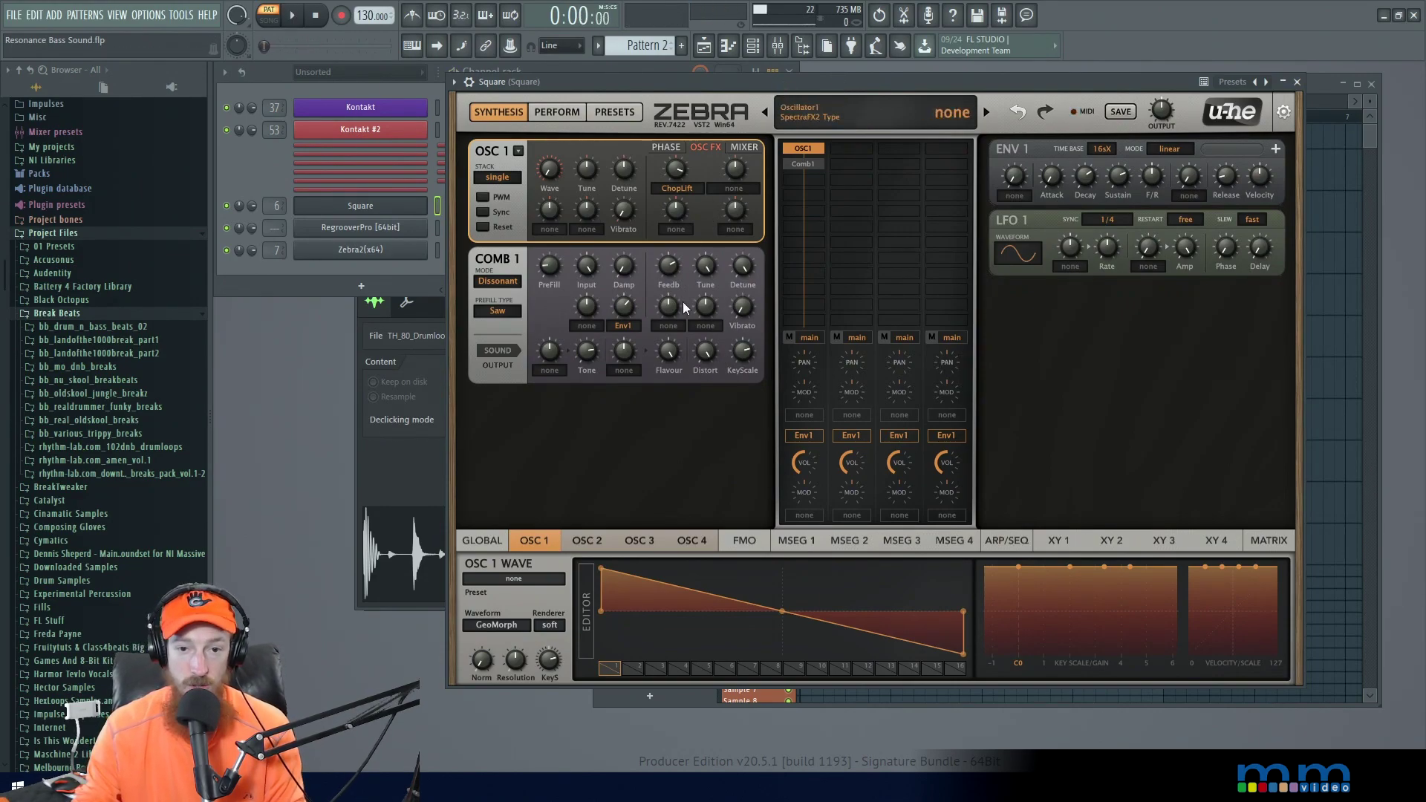
{"action": "double_click", "coordinate": [708, 352]}
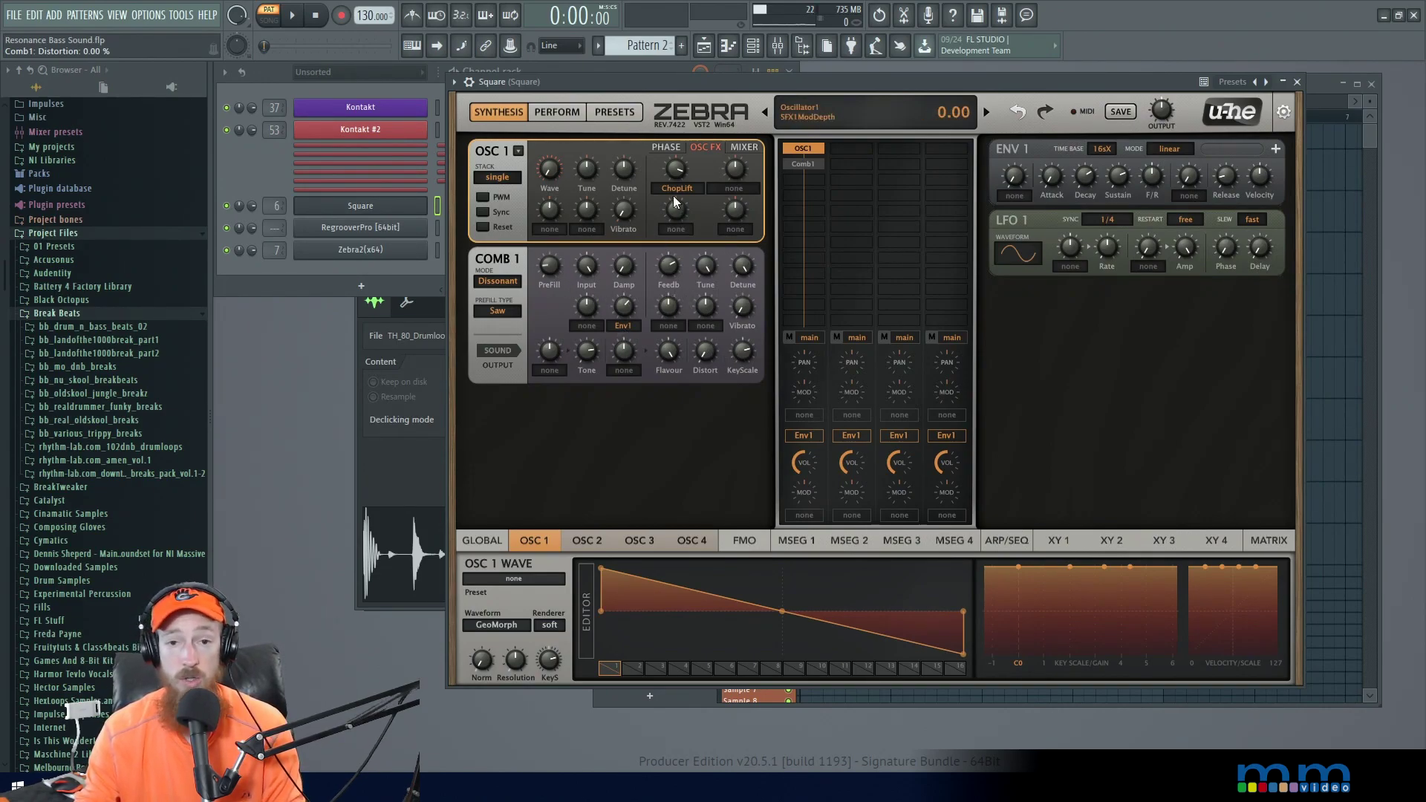
{"action": "double_click", "coordinate": [675, 172]}
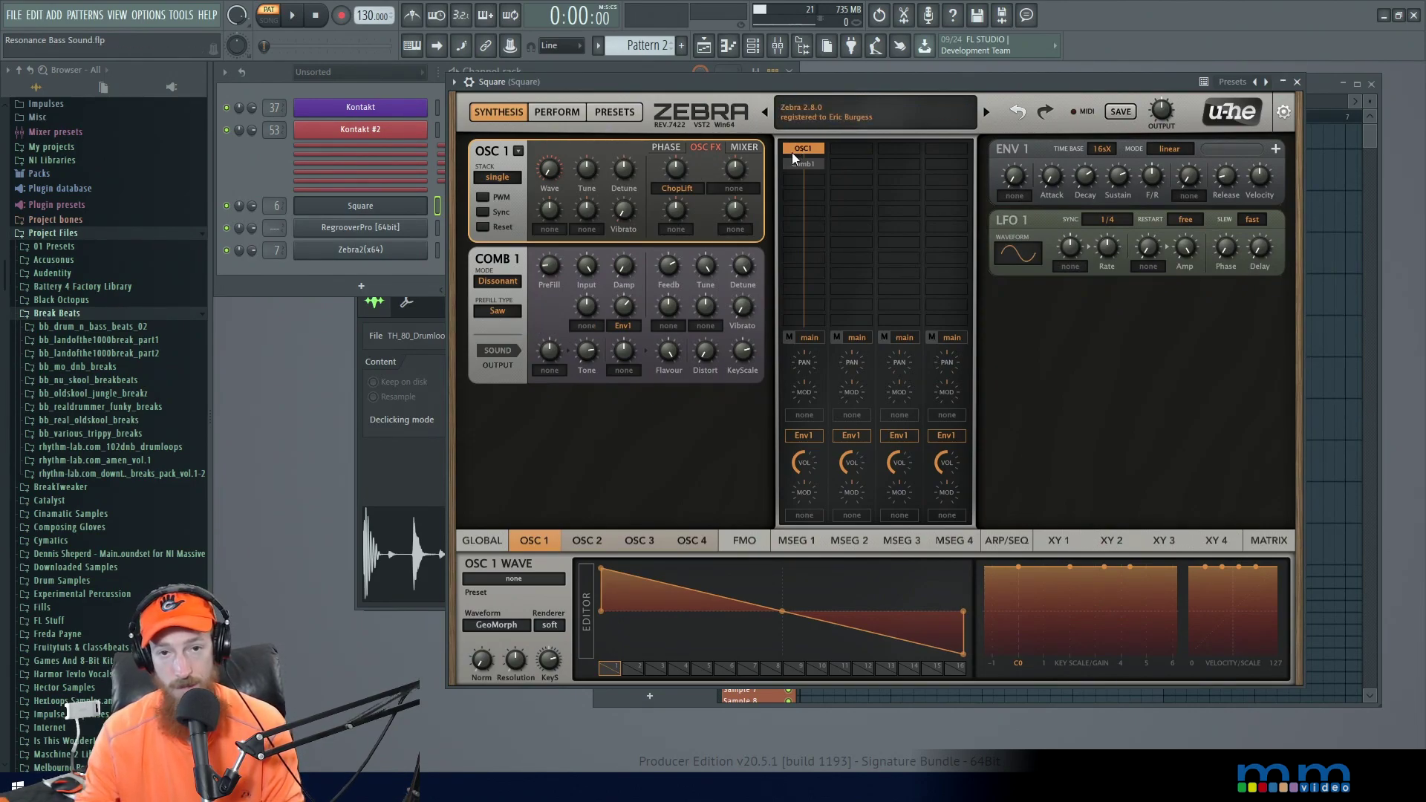
Adjust Comb 1's Tone while the pattern plays and settle on 80.5 with playback stopped
{"action": "key", "text": "space"}
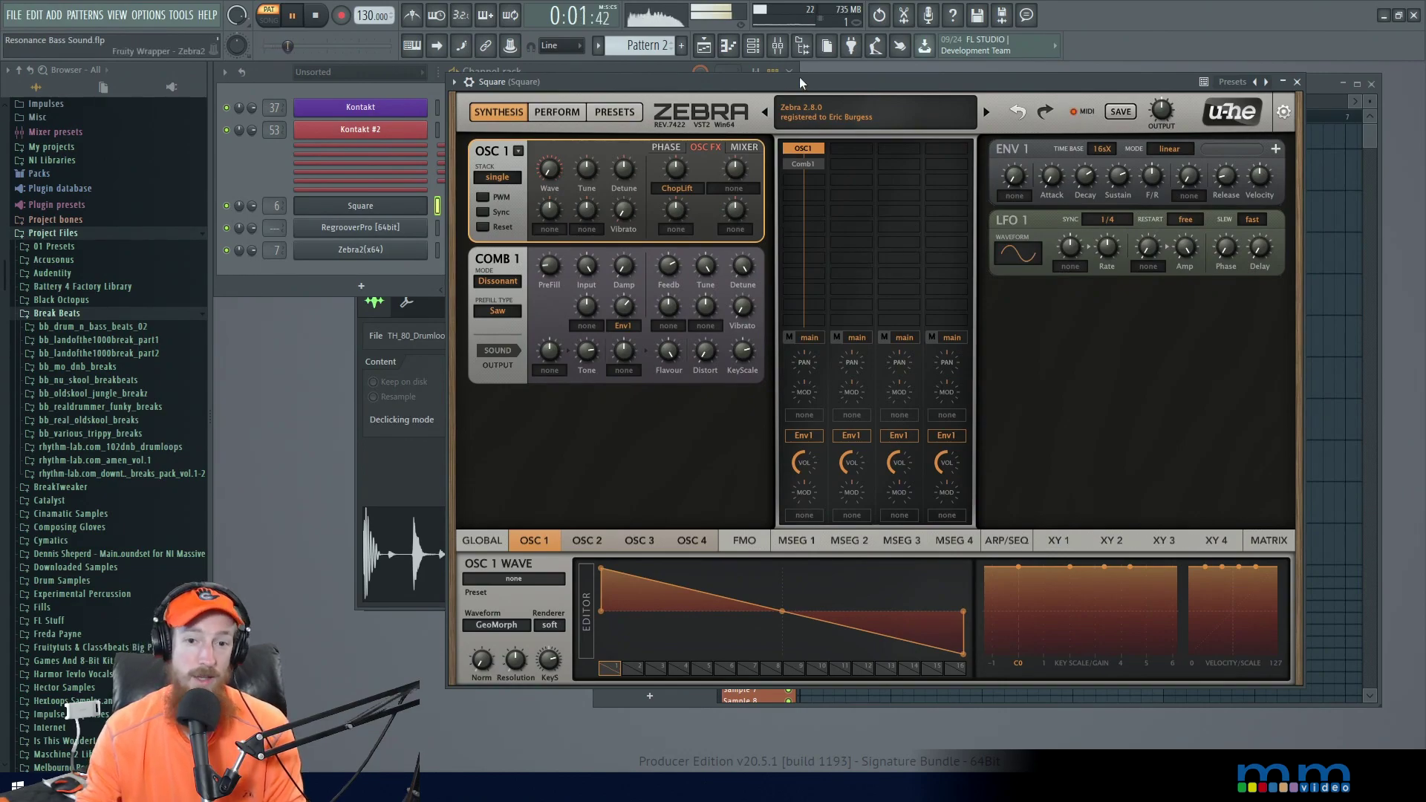
{"action": "left_click_drag", "start_coordinate": [587, 350], "coordinate": [599, 392]}
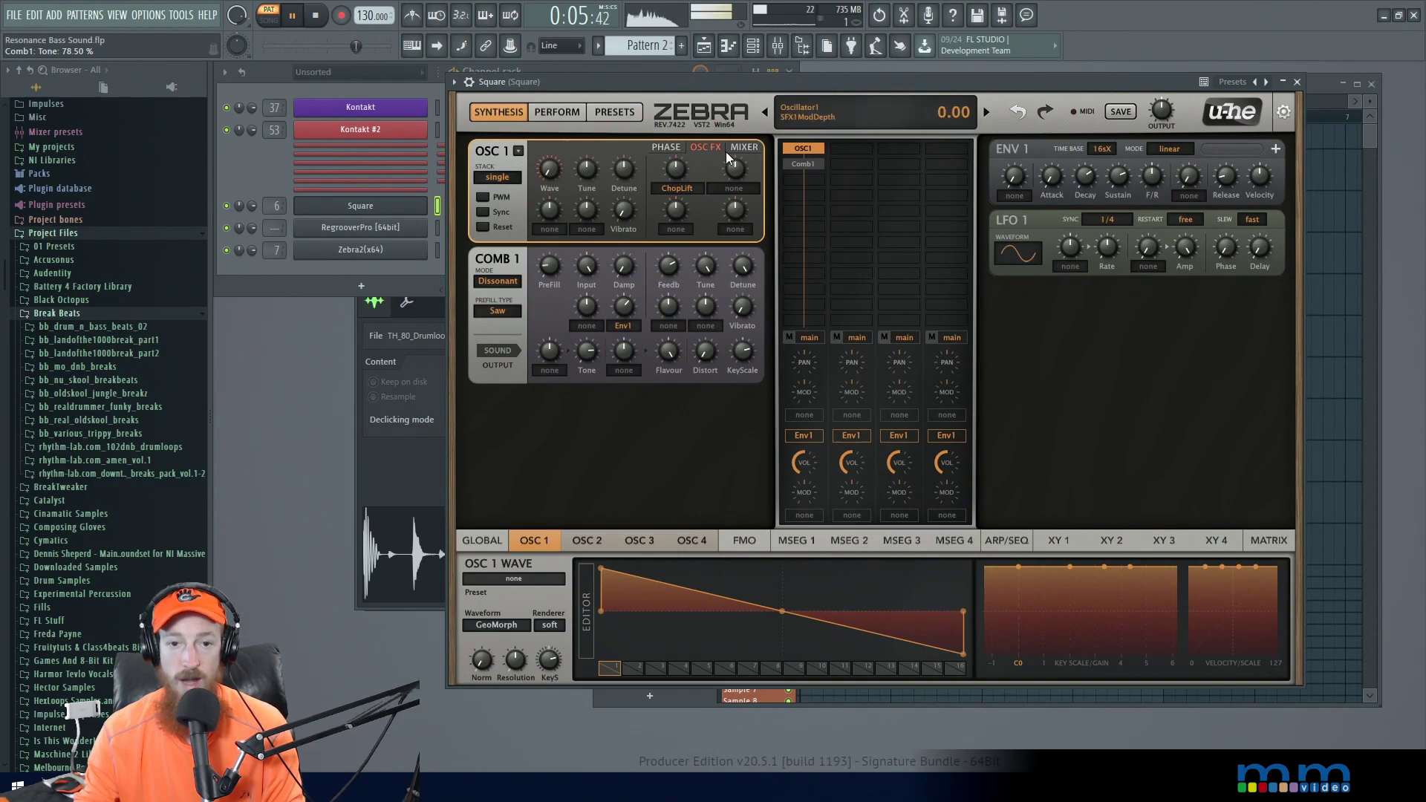
{"action": "key", "text": "space"}
{"action": "left_click_drag", "start_coordinate": [588, 360], "coordinate": [590, 357]}
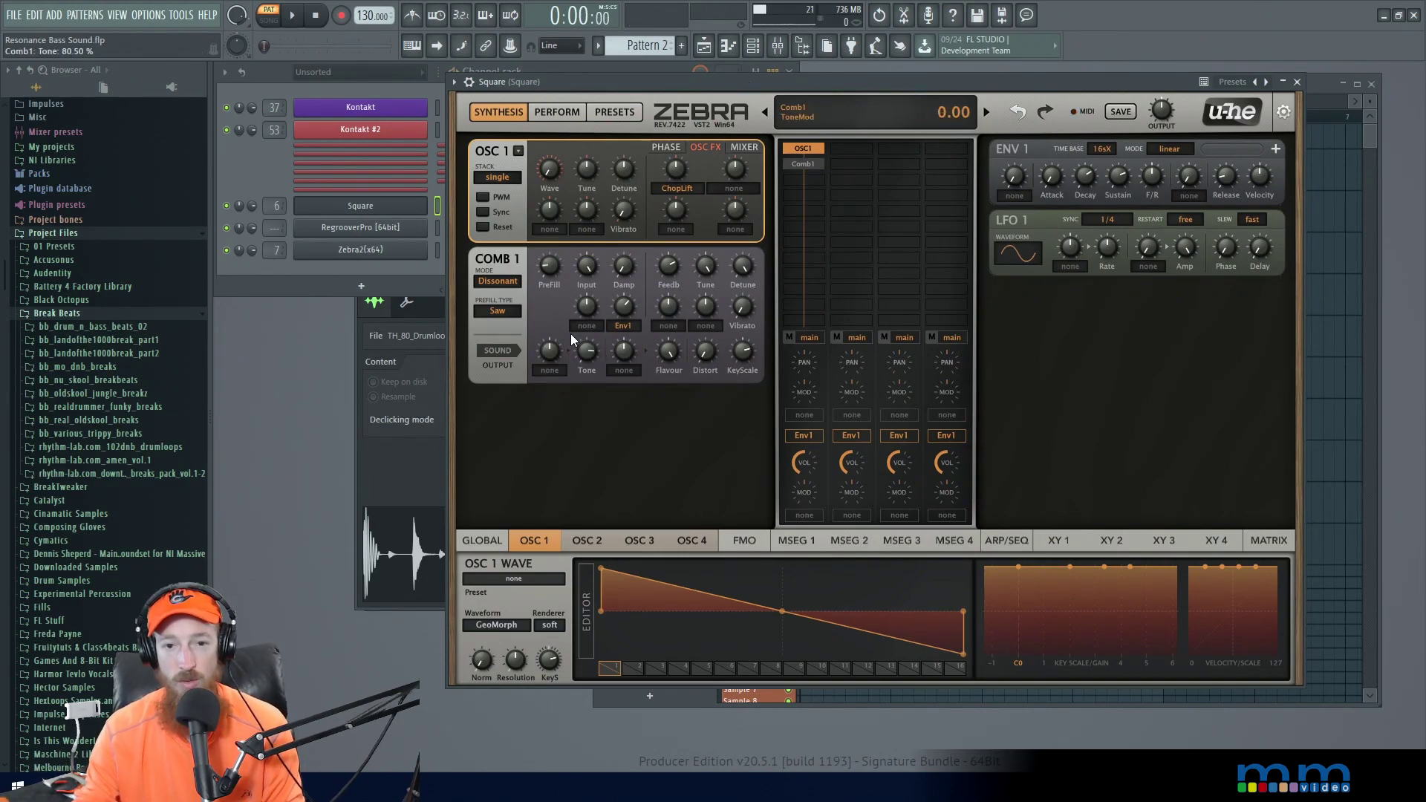
Keep ChopLift as oscillator 1's first spectral effect, raise its amount to 100, and audition lowering it during playback
{"action": "left_click", "coordinate": [678, 188]}
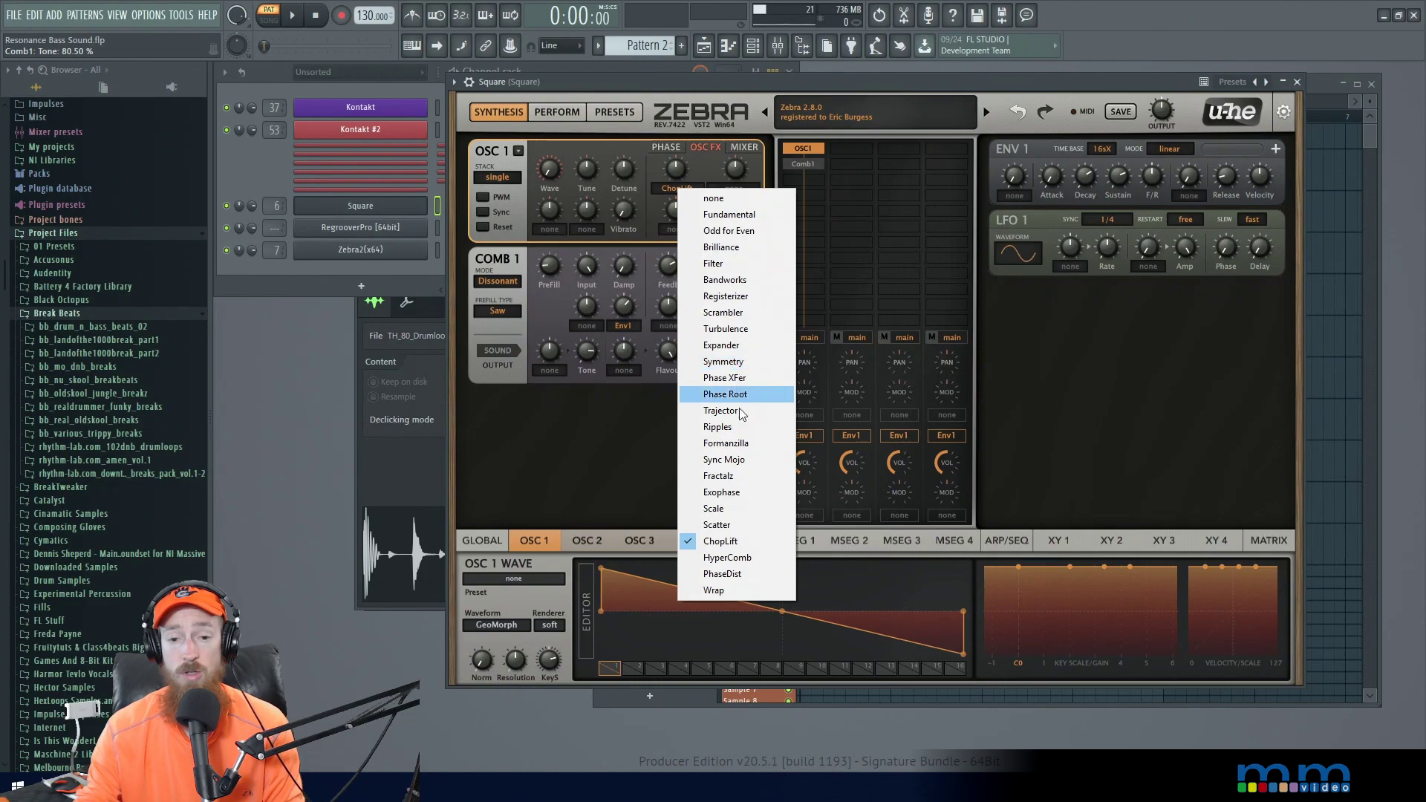
{"action": "left_click", "coordinate": [613, 456]}
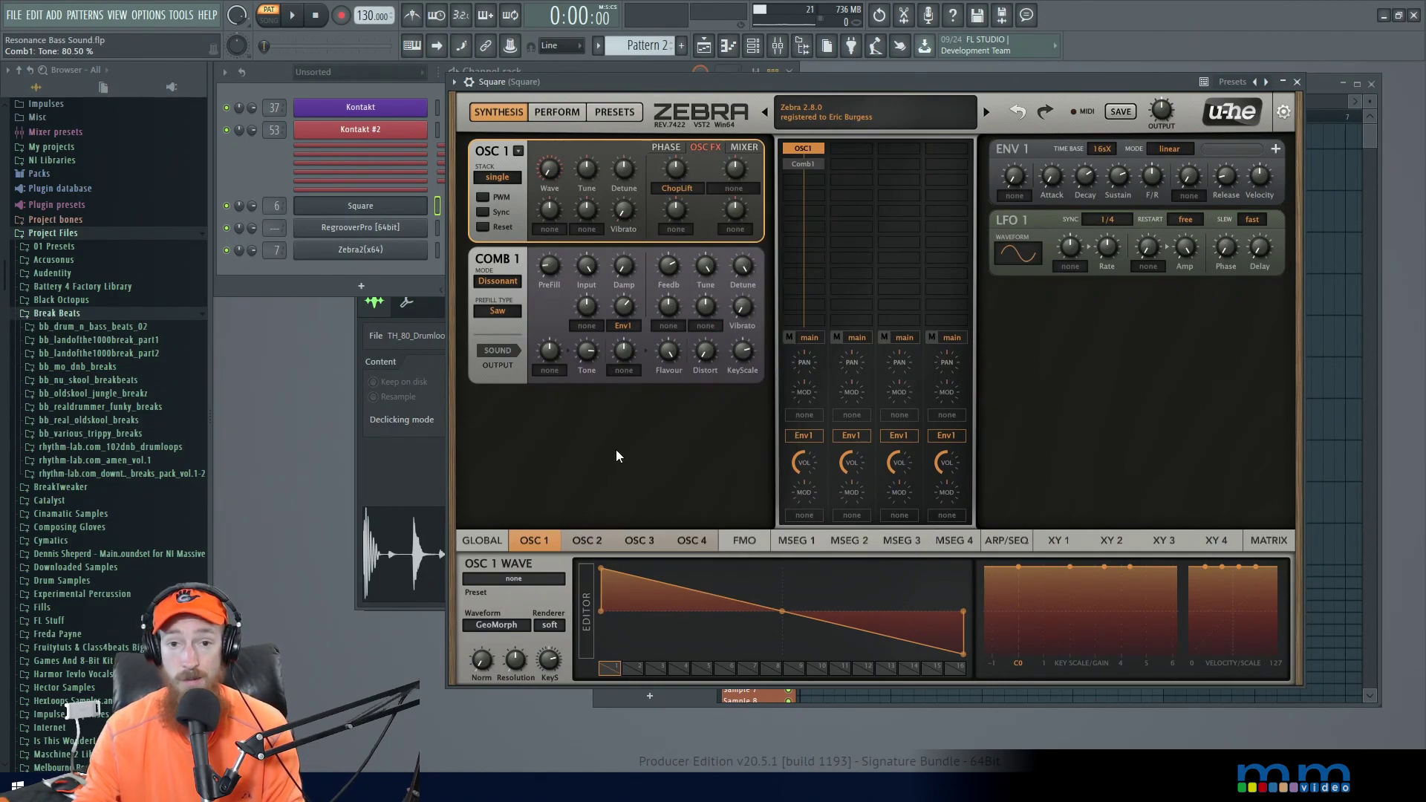
{"action": "left_click_drag", "start_coordinate": [678, 171], "coordinate": [675, 153]}
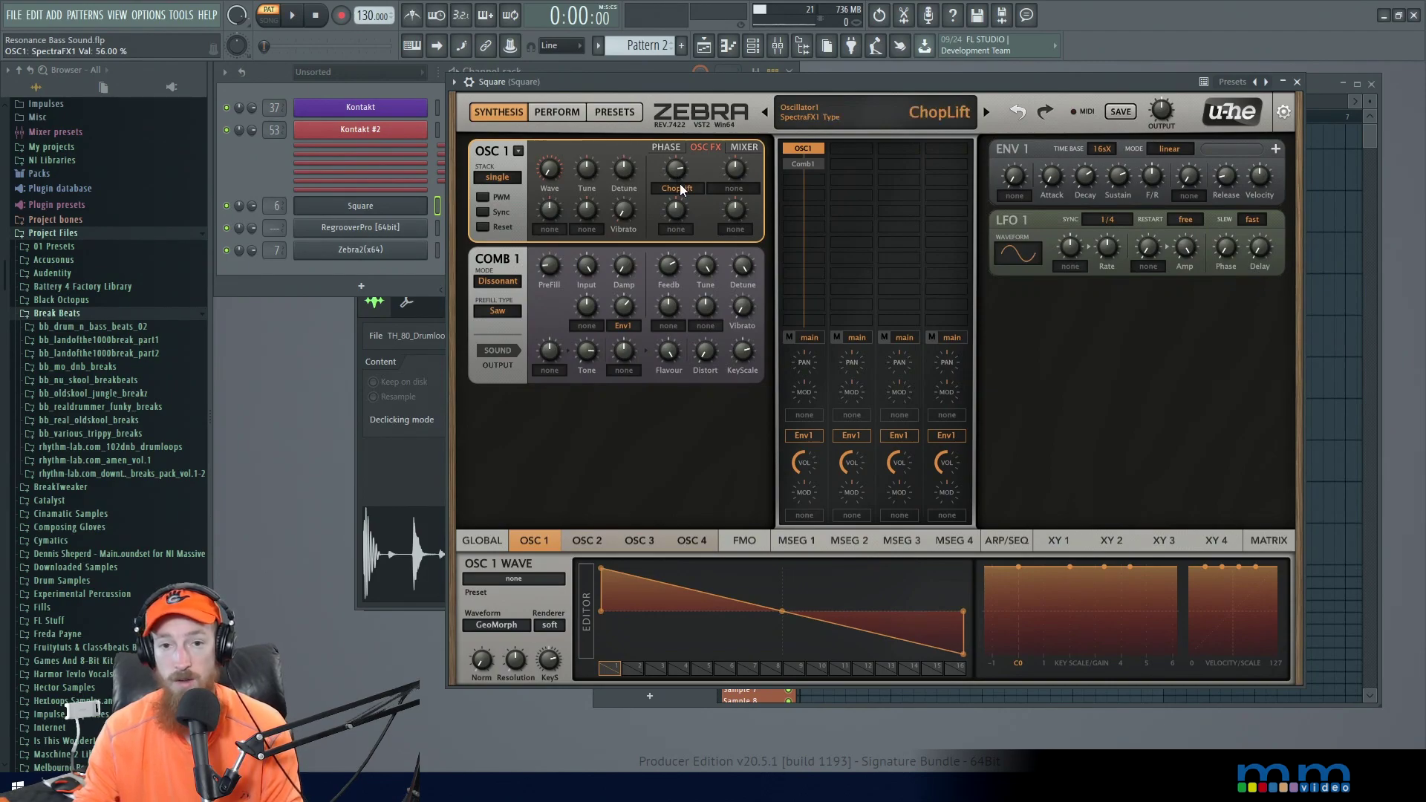
{"action": "left_click_drag", "start_coordinate": [678, 171], "coordinate": [698, 82]}
{"action": "key", "text": "space"}
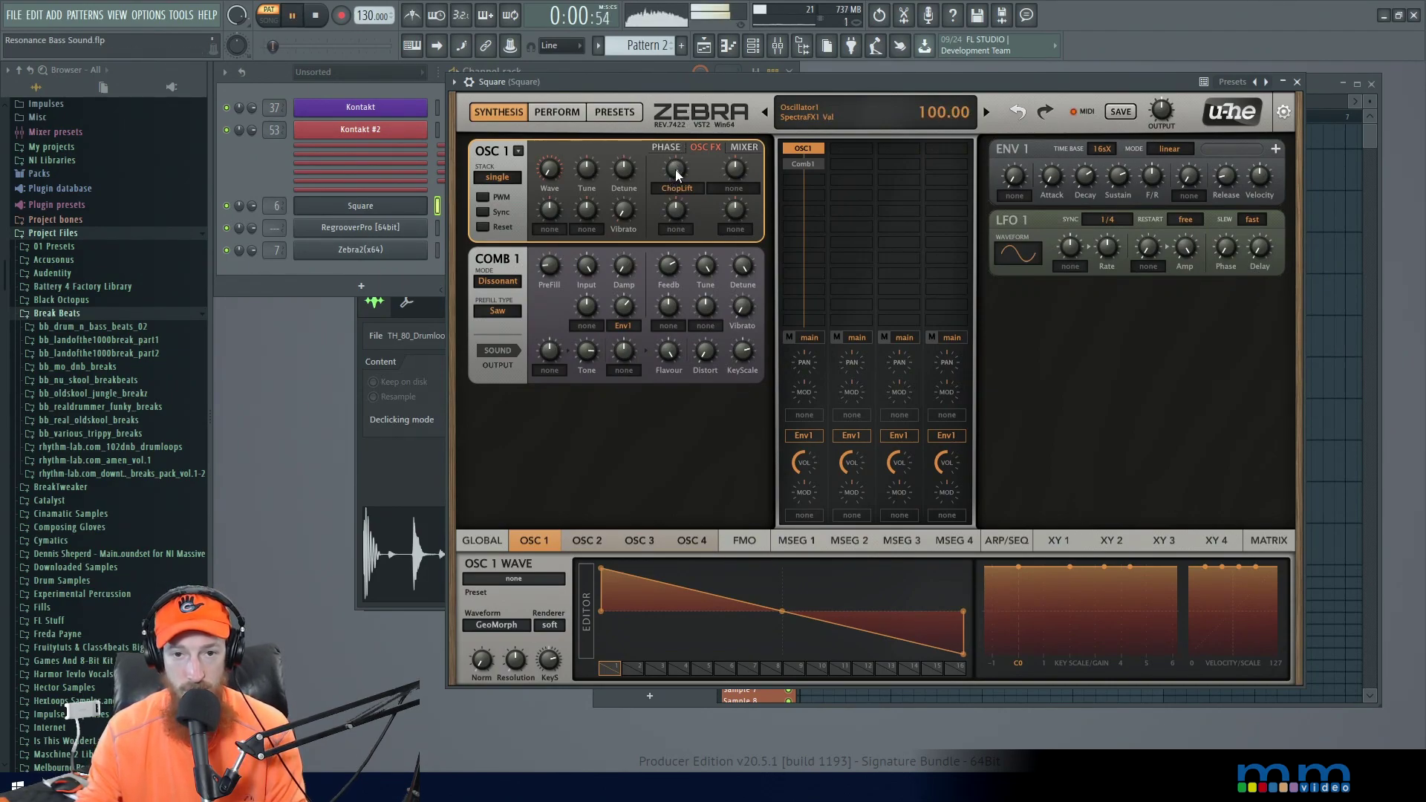
{"action": "left_click_drag", "start_coordinate": [675, 169], "coordinate": [675, 182]}
{"action": "key", "text": "space"}
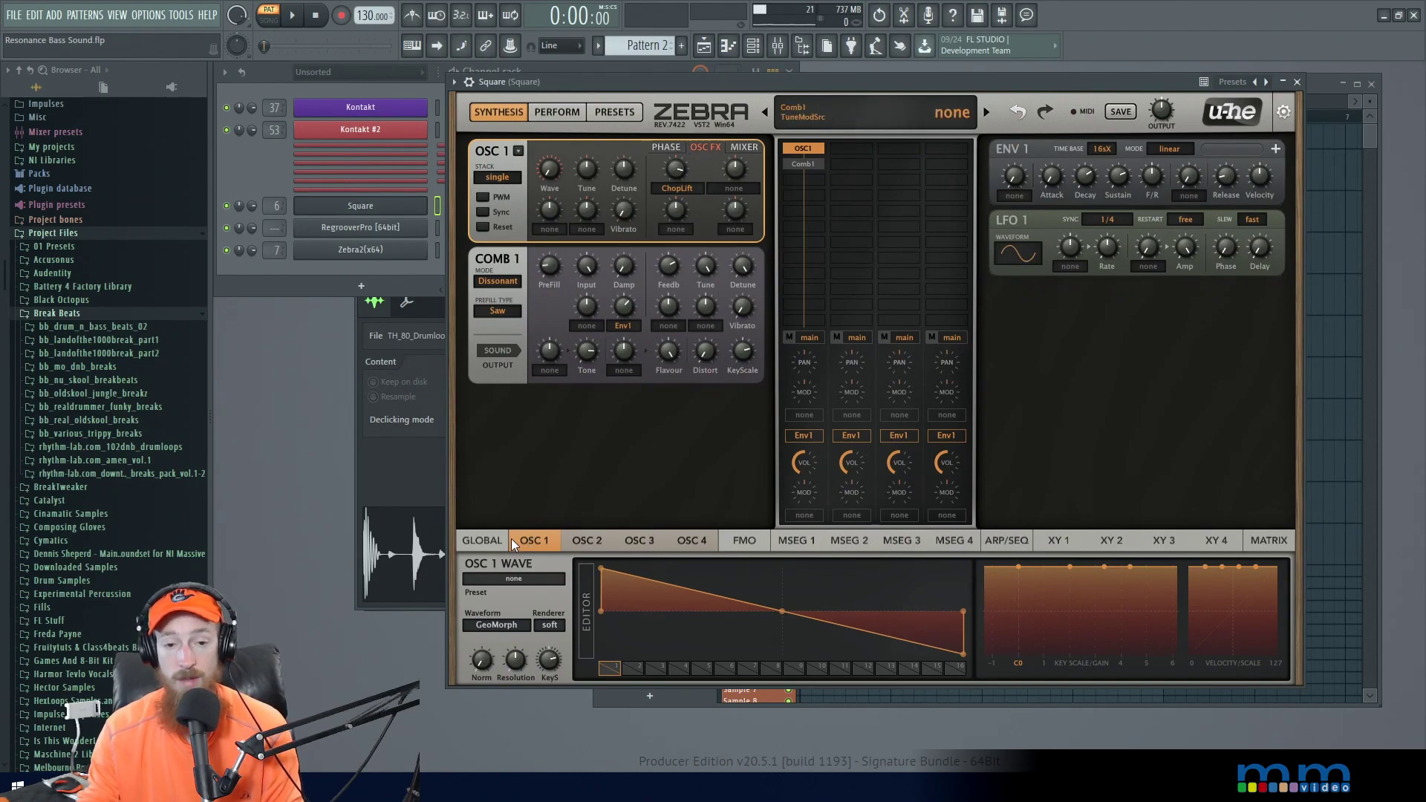
Show the global settings and compare the pattern's sound with the effects grid bypassed and active
{"action": "left_click", "coordinate": [480, 545]}
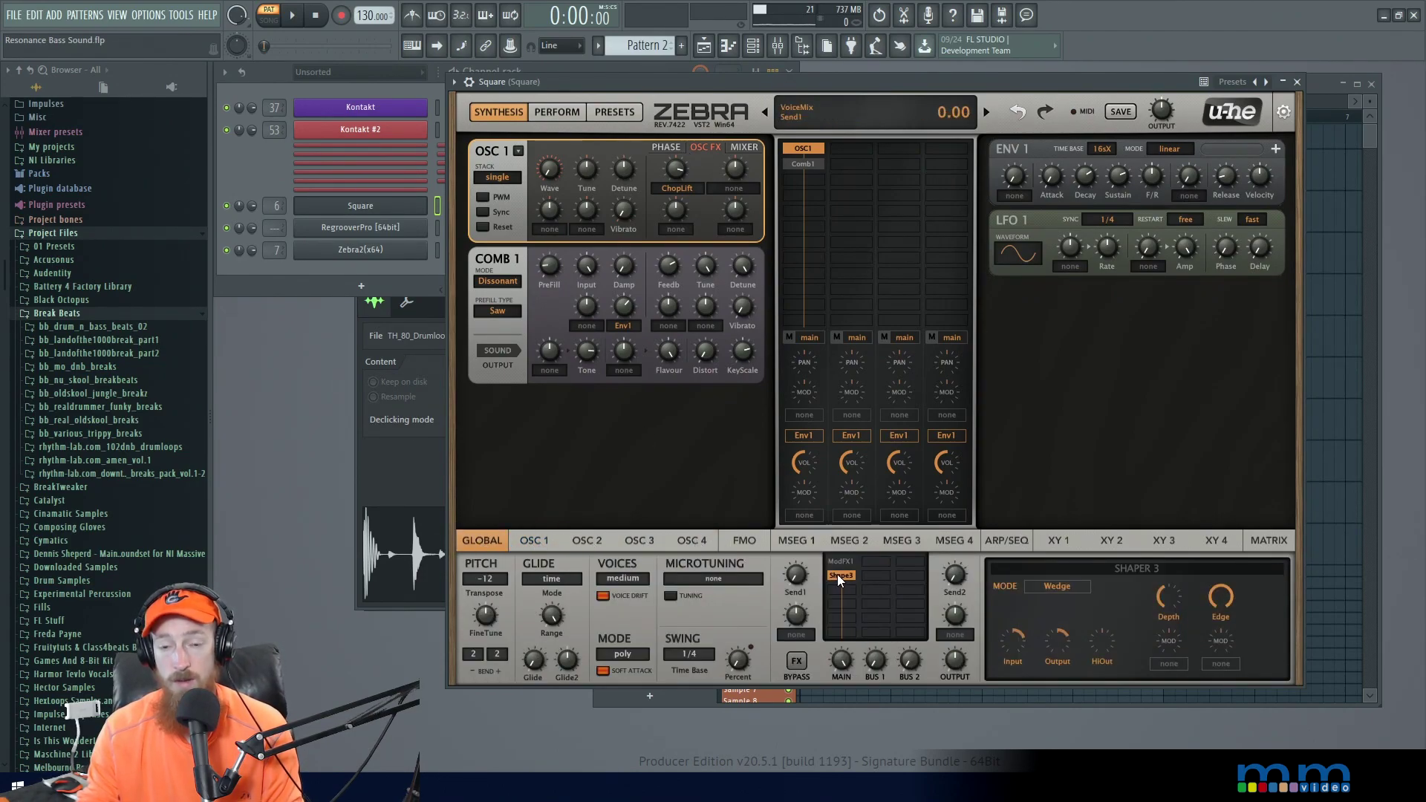
{"action": "key", "text": "space"}
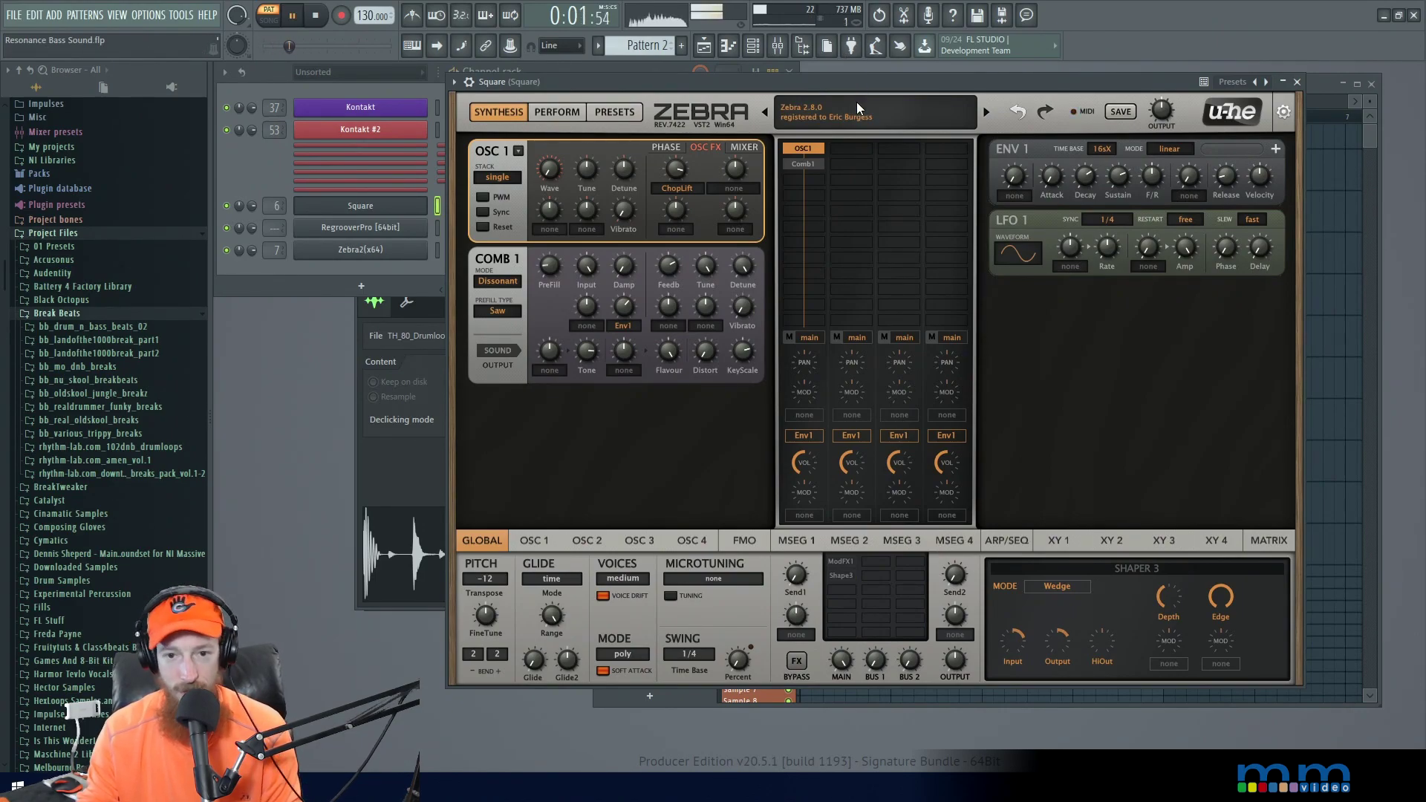
{"action": "key", "text": "space"}
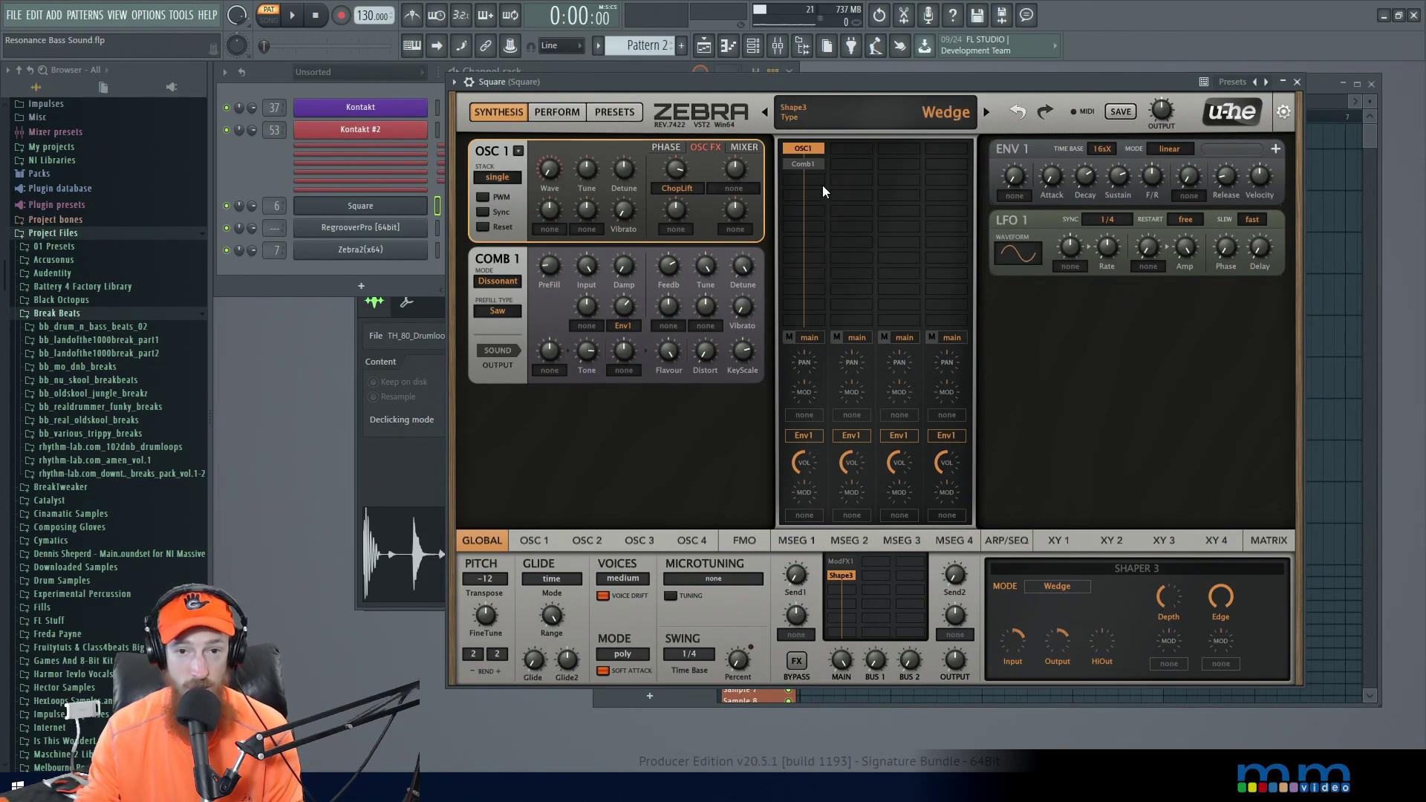
{"action": "key", "text": "space"}
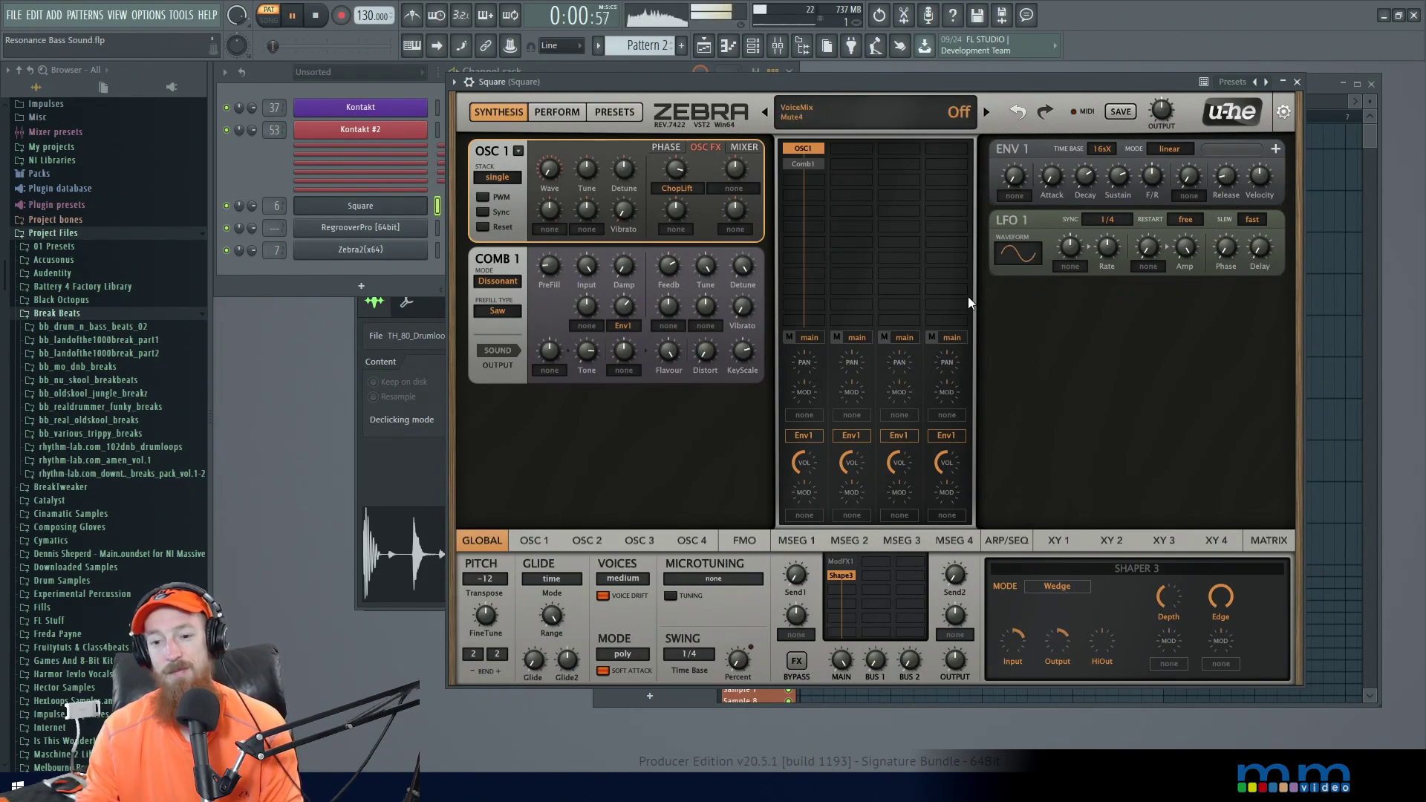
{"action": "key", "text": "space"}
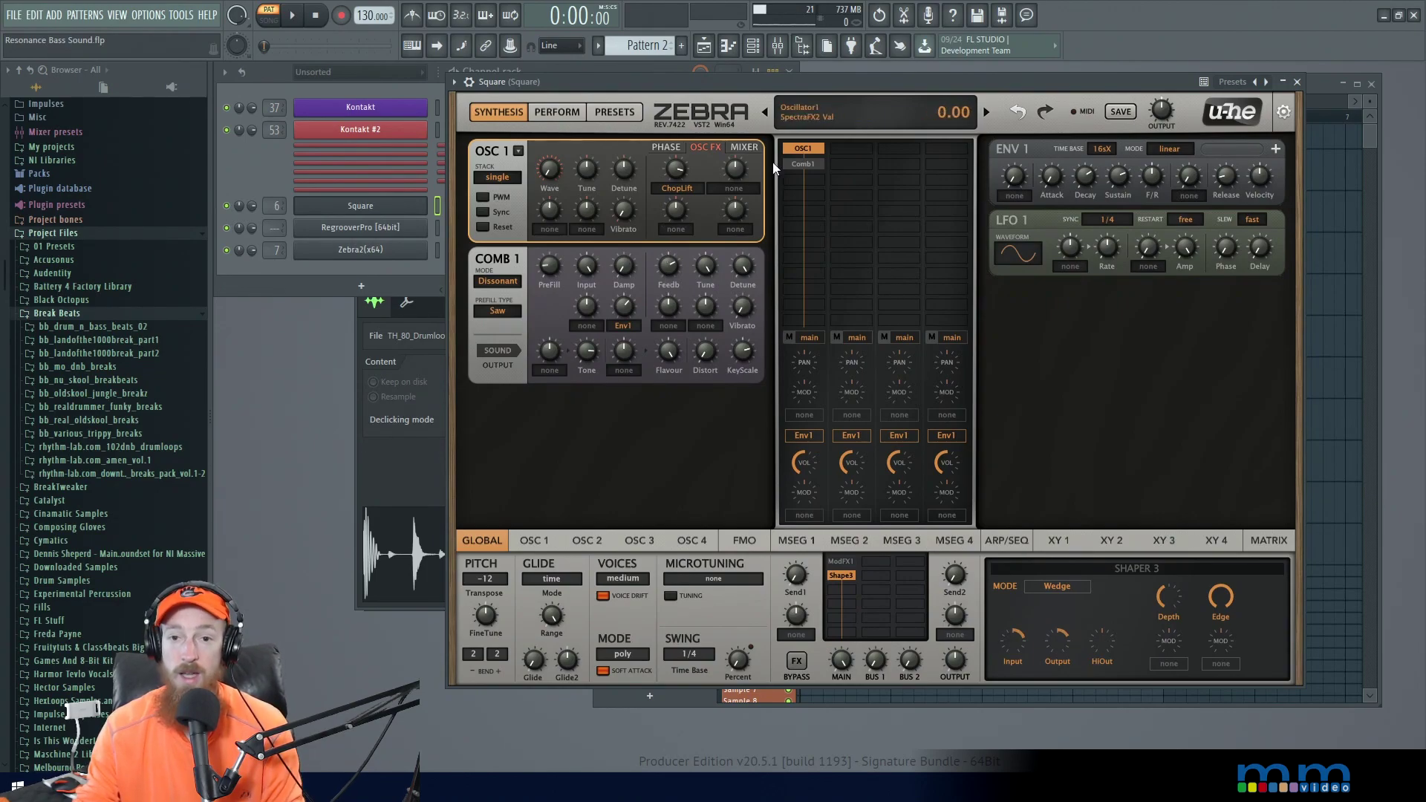
Review the oscillator 1 and Comb 1 modules in the signal chain, and return to the global effects settings
{"action": "left_click", "coordinate": [801, 151]}
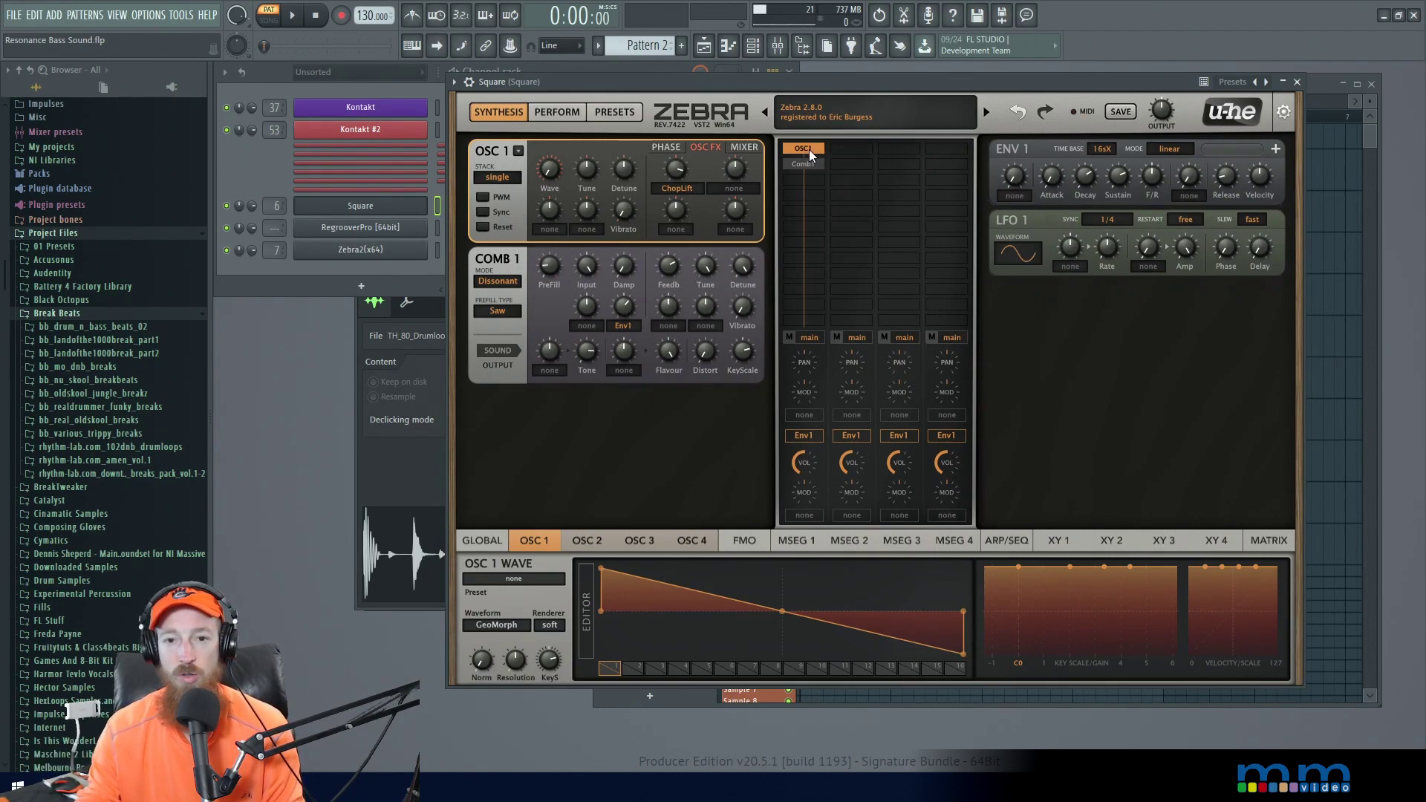
{"action": "left_click", "coordinate": [817, 163]}
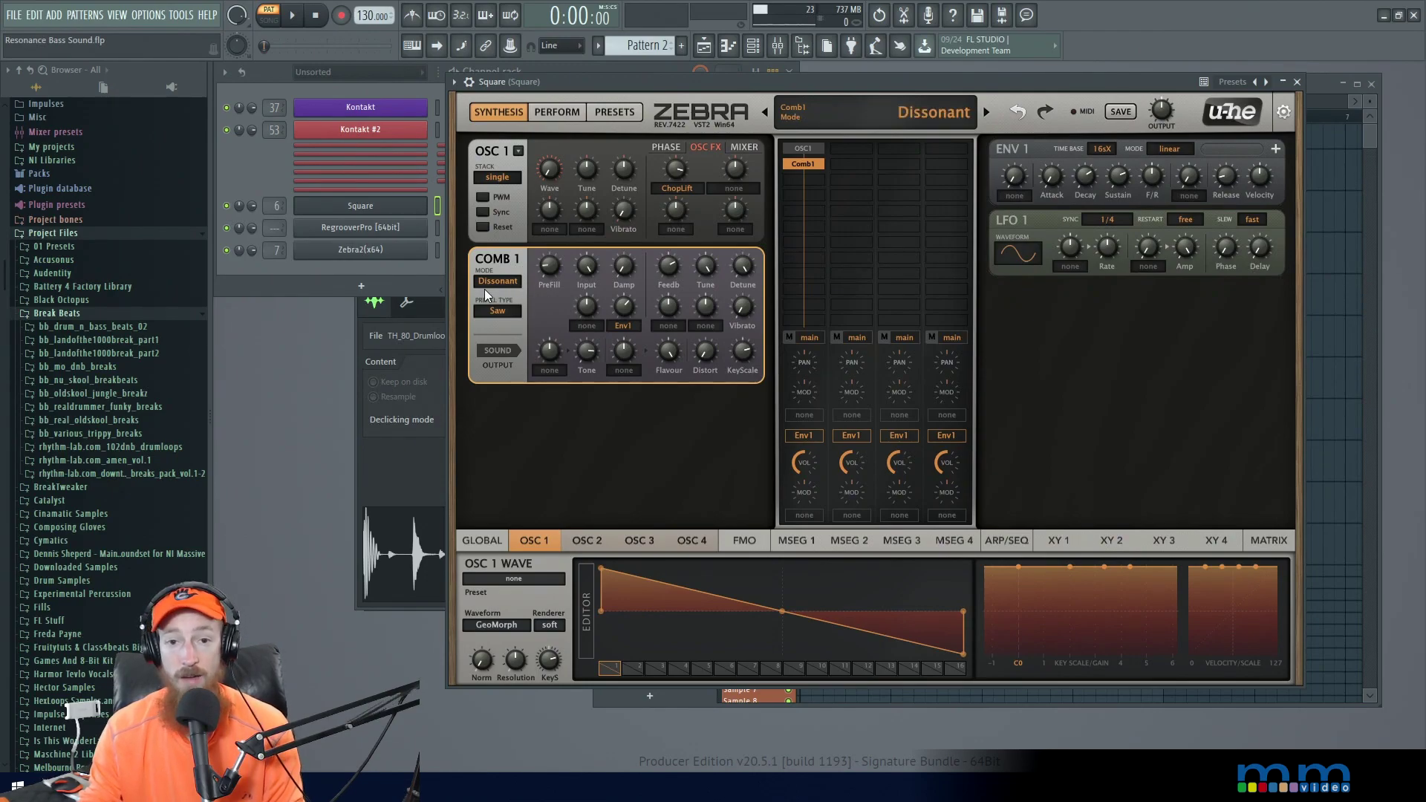
{"action": "left_click", "coordinate": [801, 149]}
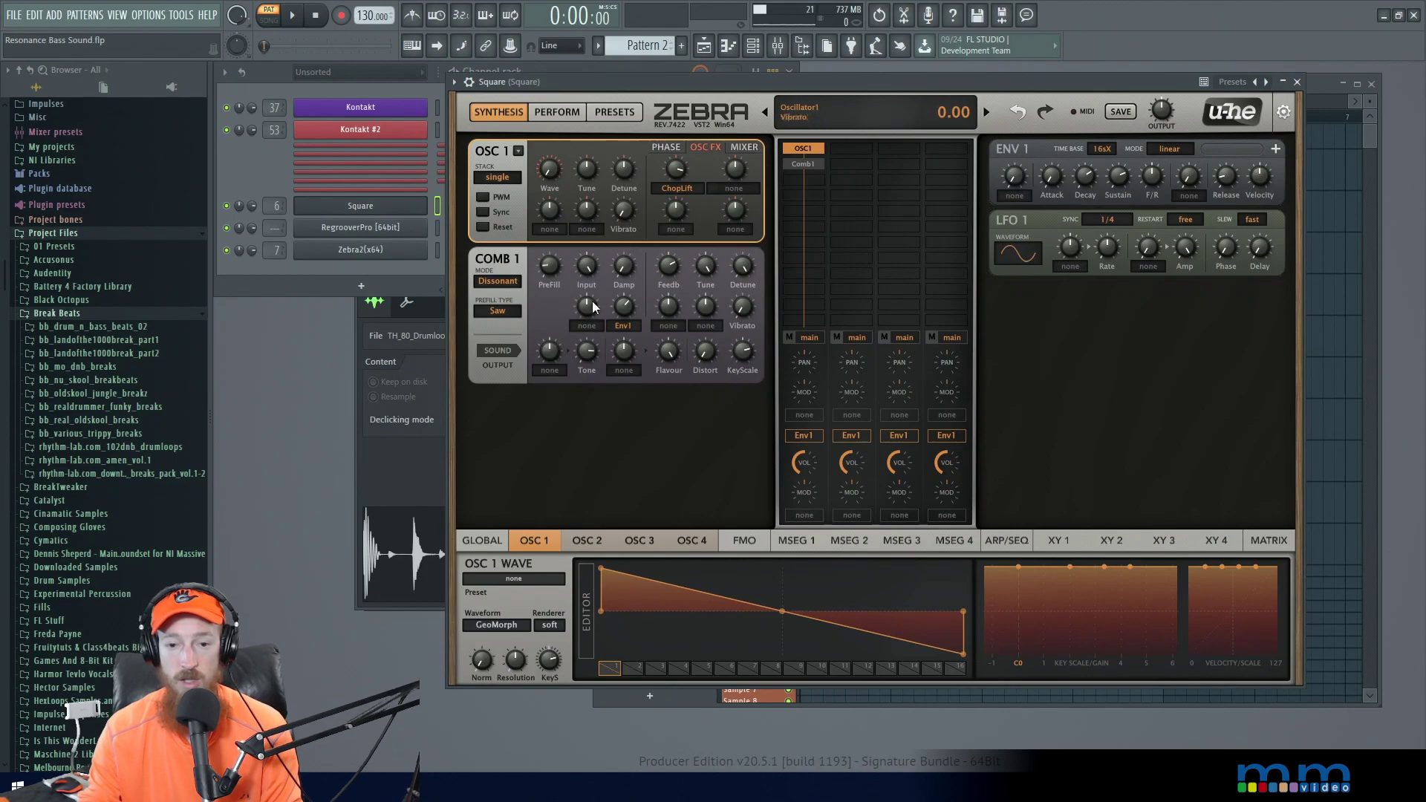
{"action": "left_click", "coordinate": [483, 541]}
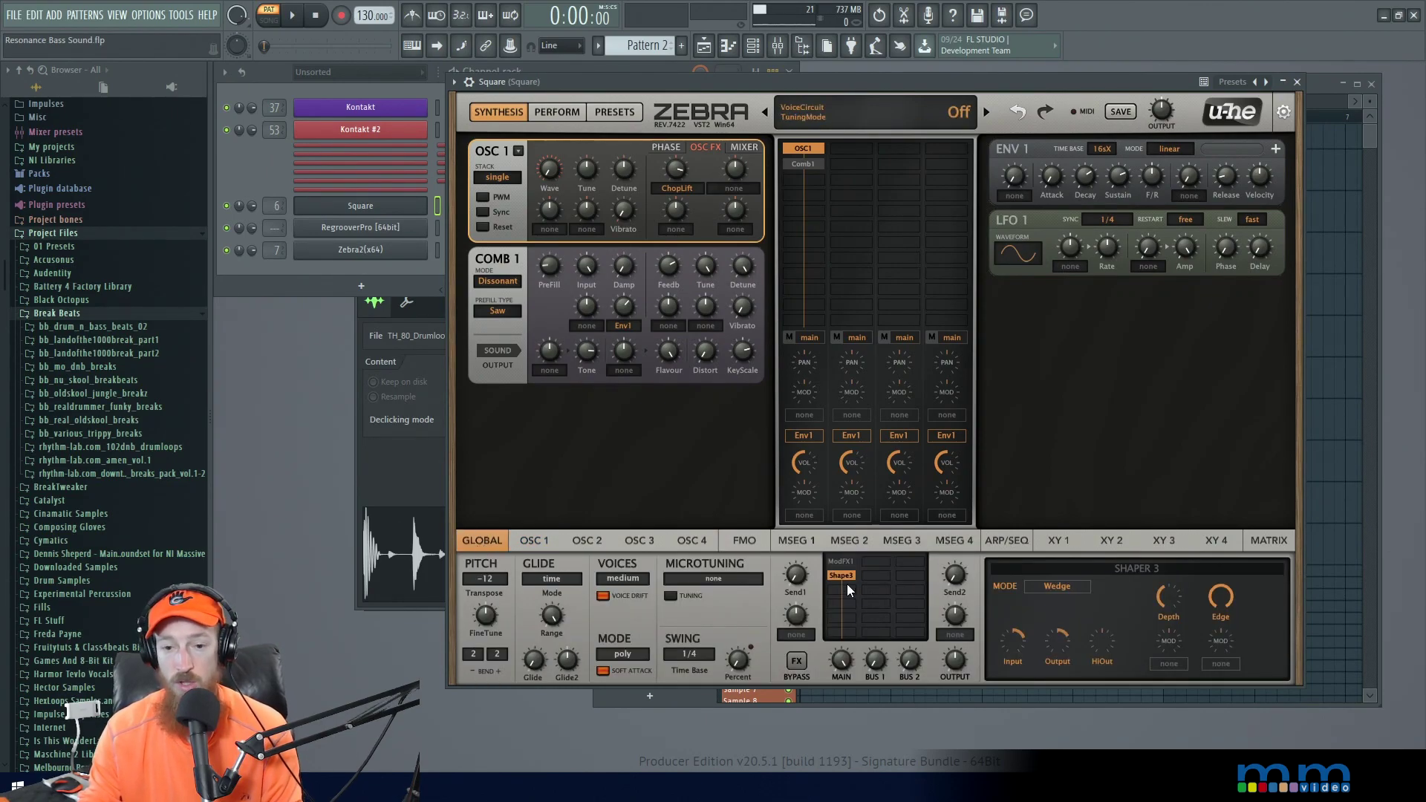